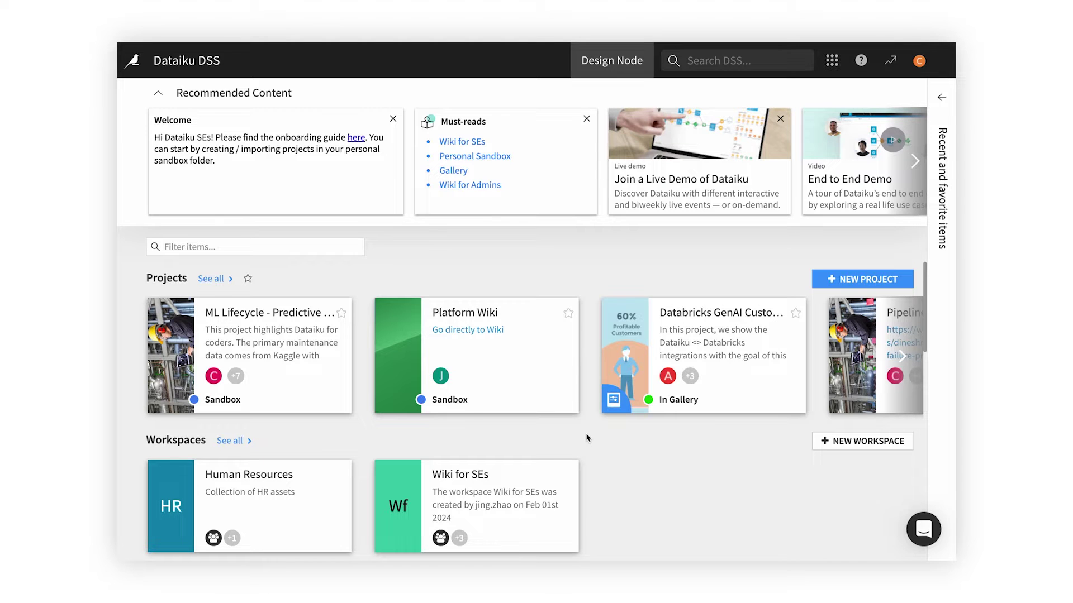
# - Open the ML Lifecycle - Predictive Maintenance project and bring up the DSS applications grid
pyautogui.click(314, 377)
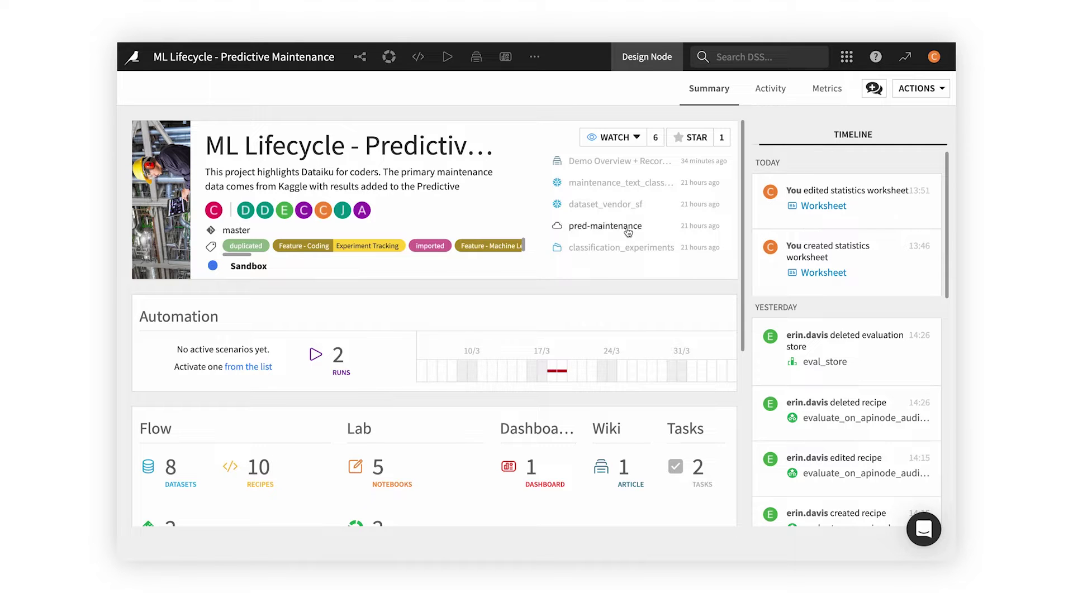
pyautogui.click(846, 57)
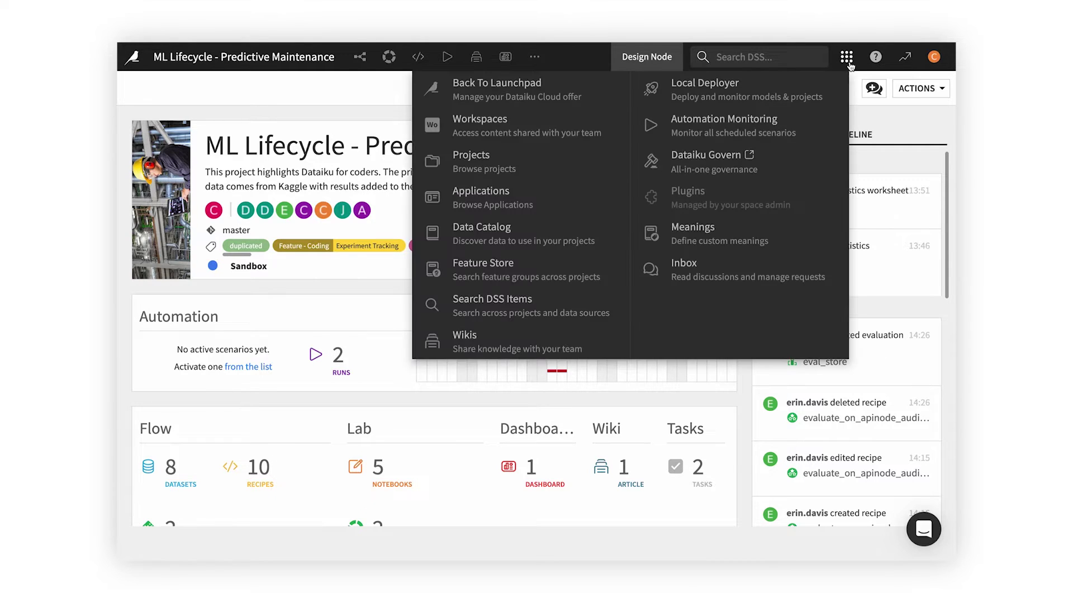
# - In the Machine Sensor Data collection, follow maintenance_sensors_vendor's lineage into its project flow
pyautogui.click(520, 234)
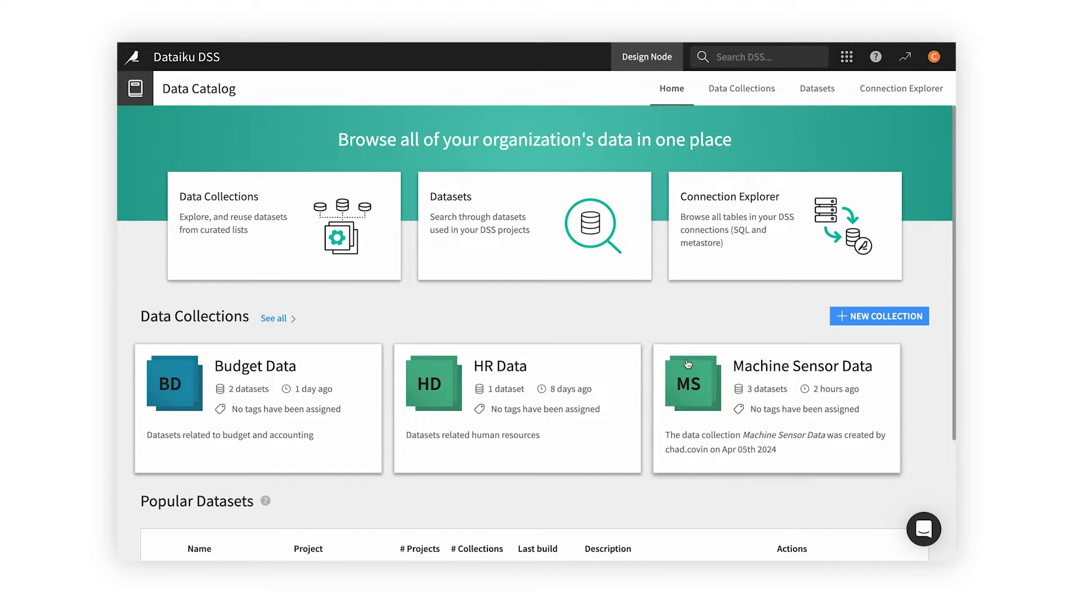
pyautogui.click(733, 400)
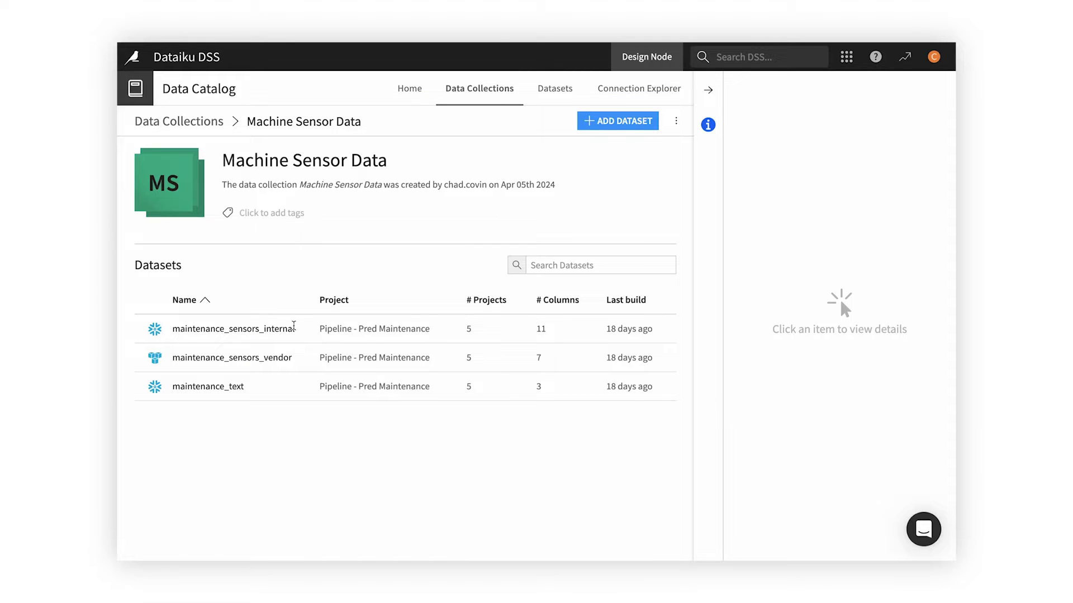
pyautogui.click(293, 325)
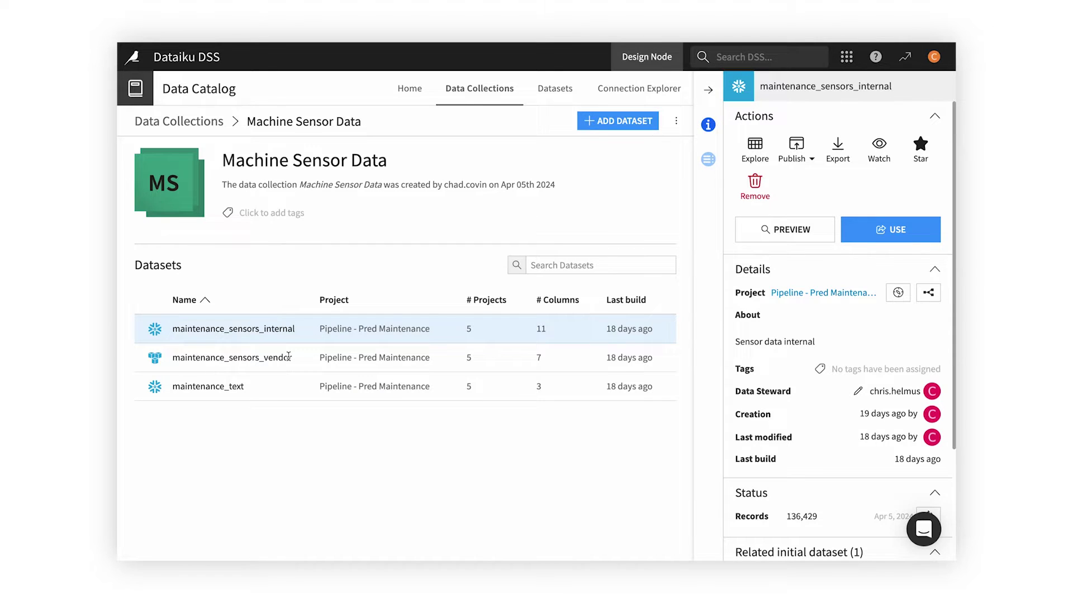
pyautogui.click(289, 357)
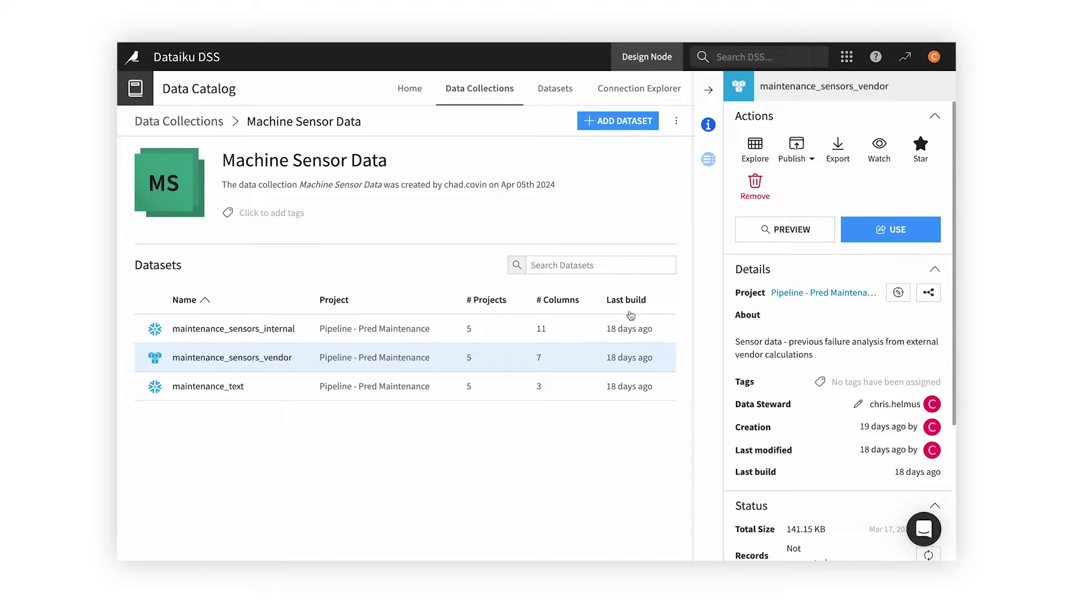
pyautogui.click(897, 293)
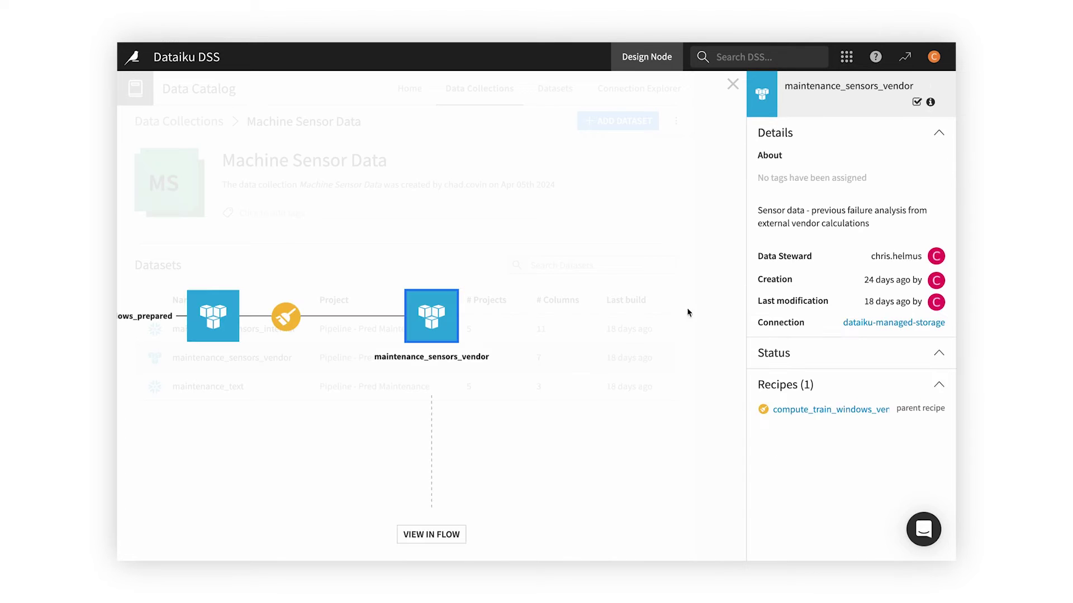
pyautogui.click(426, 536)
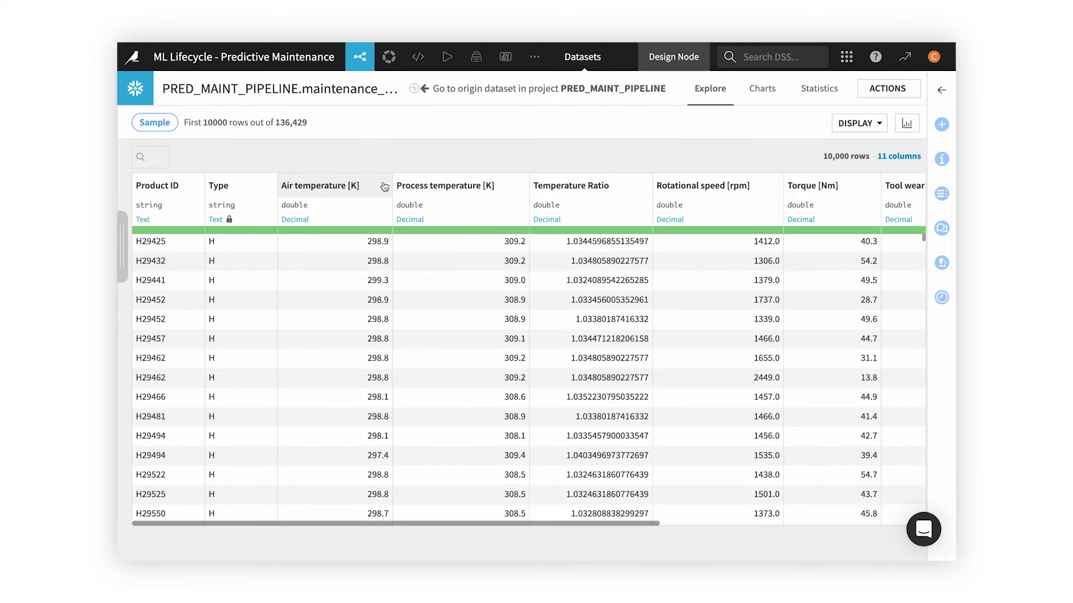
# - Analyze the Air temperature, Process temperature and Temperature Ratio column distributions
pyautogui.click(385, 186)
pyautogui.click(362, 208)
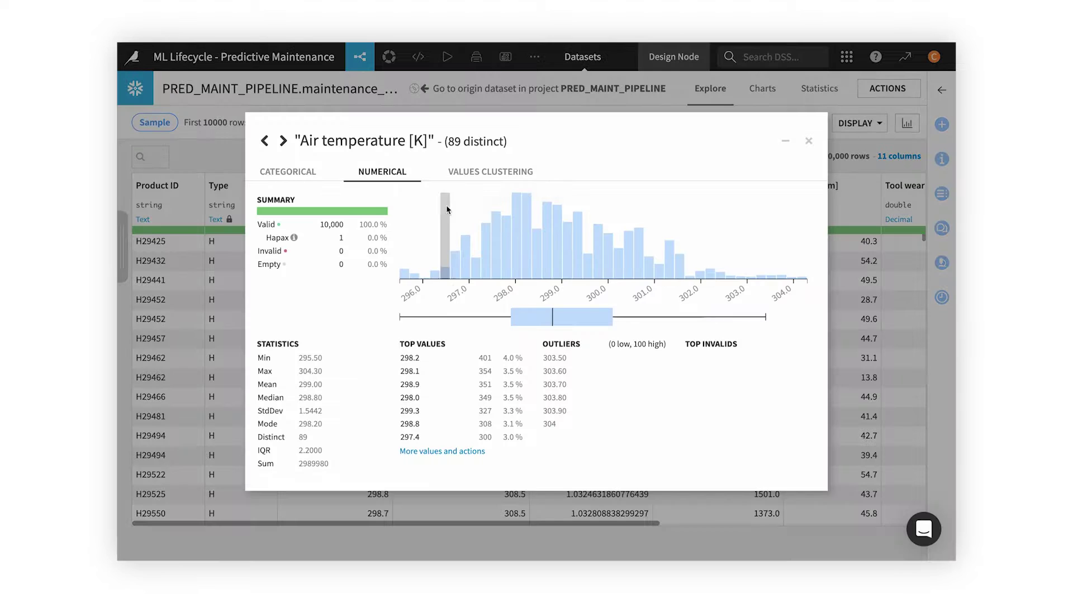
pyautogui.moveTo(505, 244)
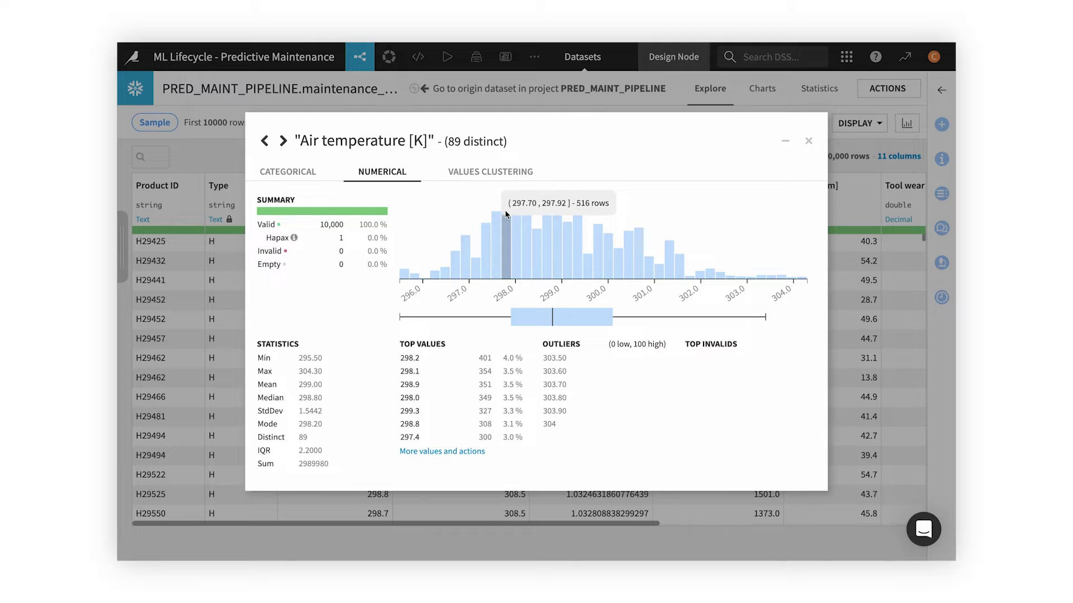
pyautogui.click(283, 141)
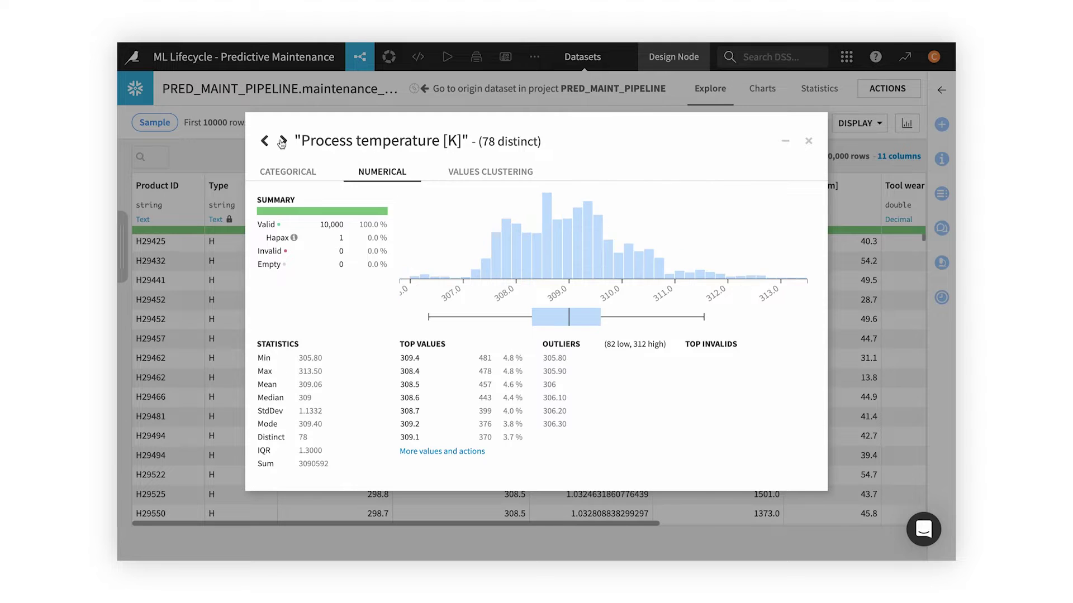
pyautogui.click(283, 140)
pyautogui.click(808, 140)
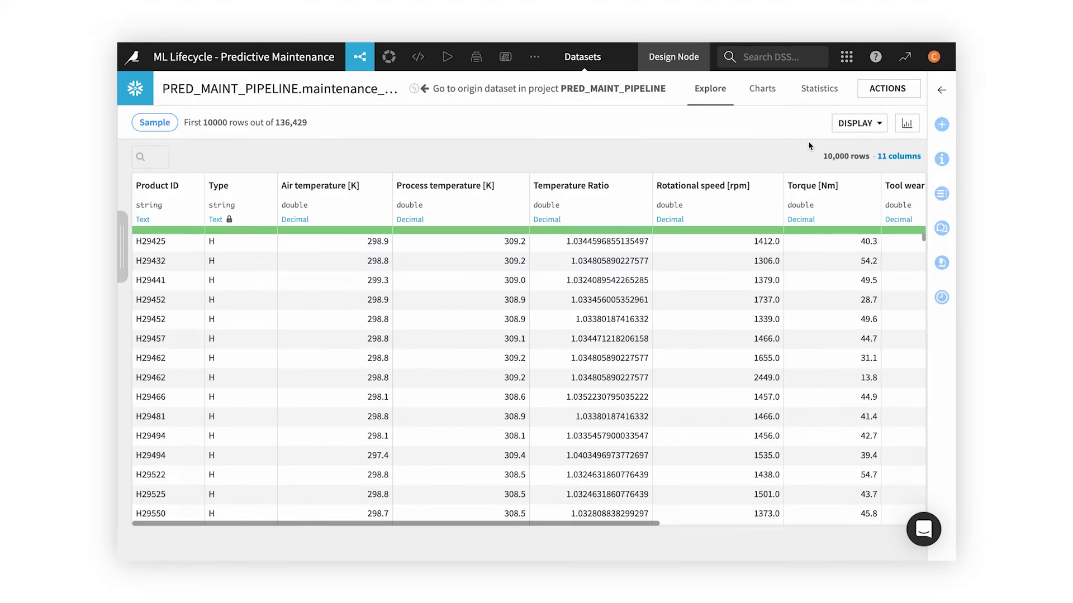
# - Add automatically suggested analyses to the dataset's statistics worksheet
pyautogui.click(815, 91)
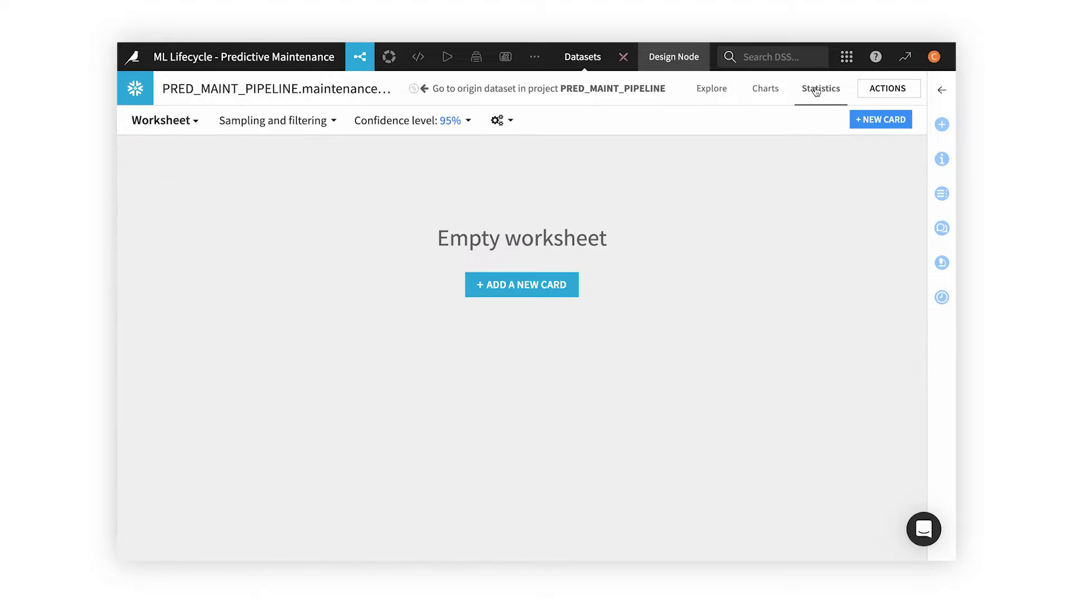
pyautogui.click(527, 284)
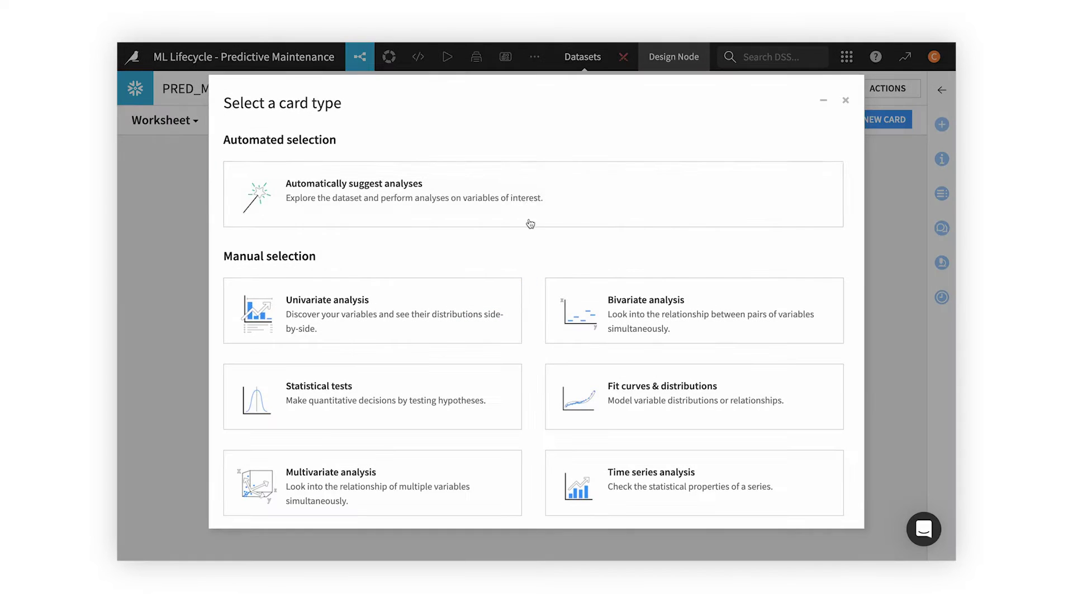
pyautogui.click(529, 206)
pyautogui.scroll(-1, 528, 201)
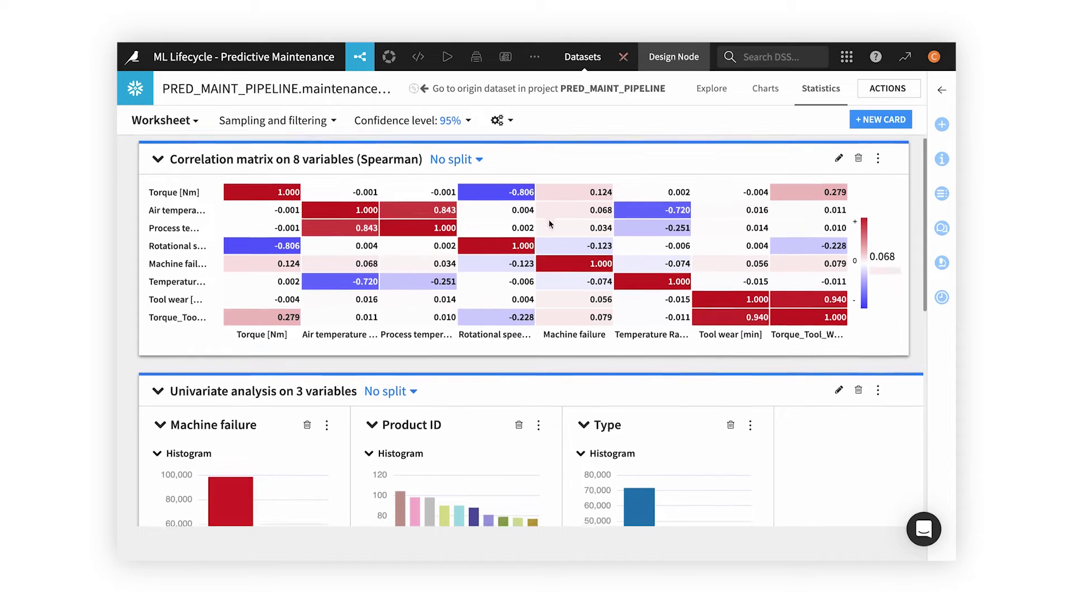
pyautogui.scroll(-2, 545, 214)
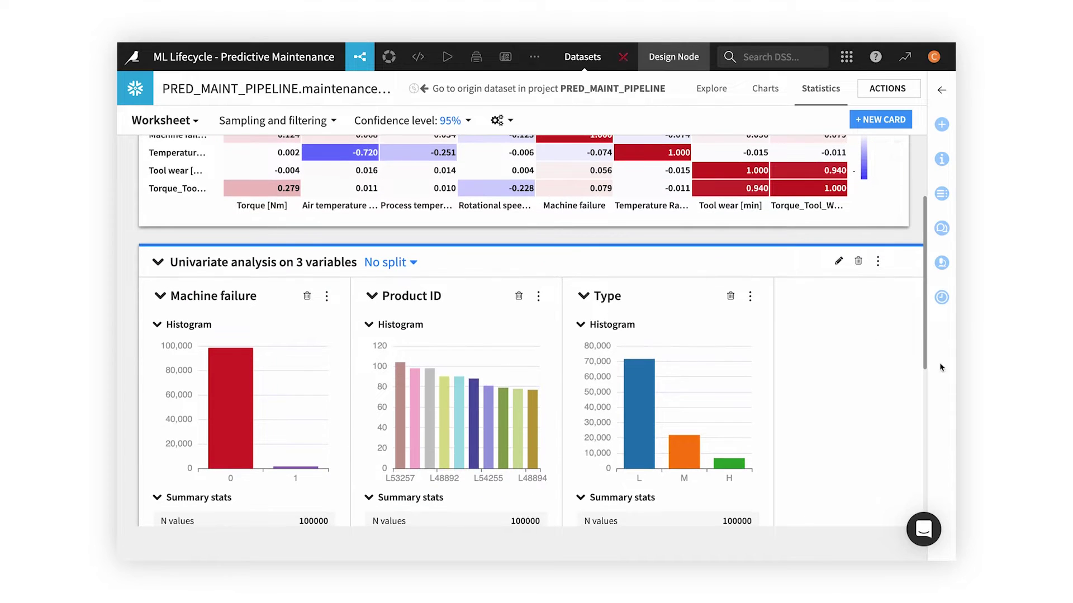
# - Run plt.violinplot(df_pop_1) below Violin plot in the dataset_vendor_internal notebook, then open maintenance_text
pyautogui.click(439, 84)
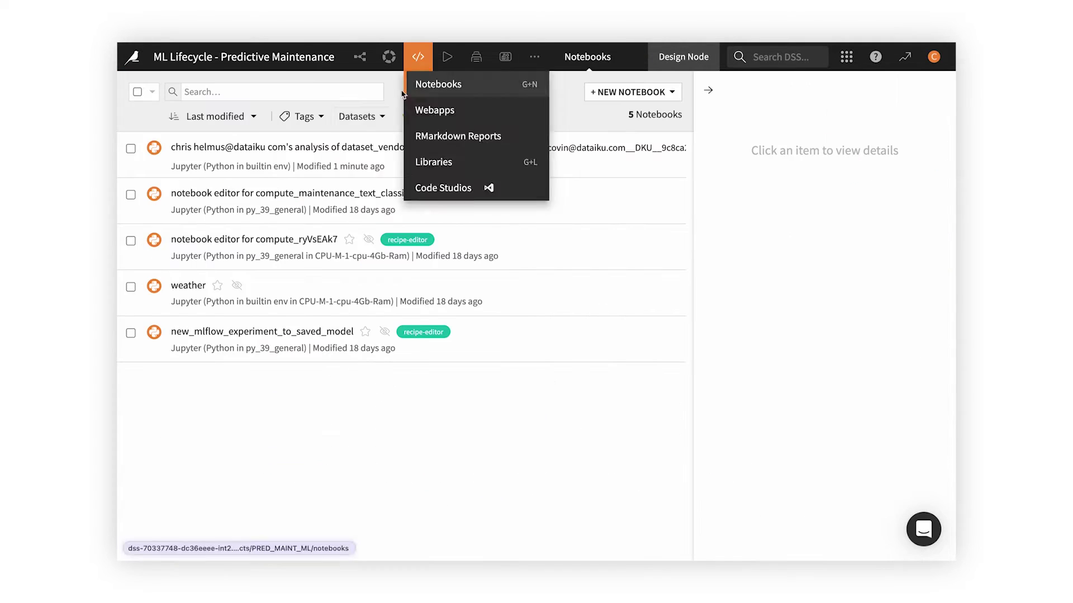
pyautogui.click(340, 147)
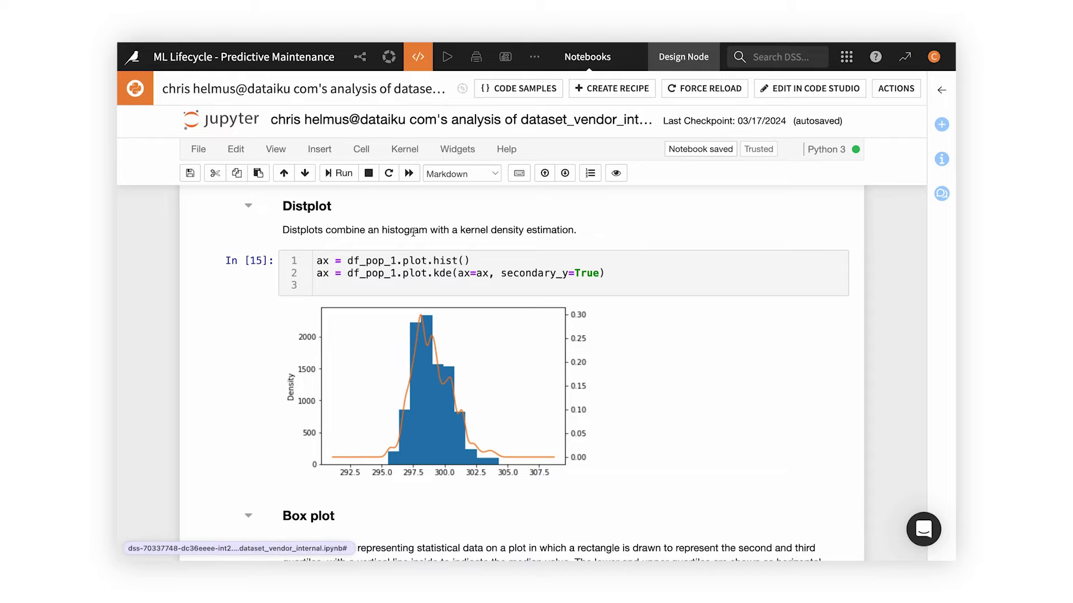
pyautogui.scroll(-2, 436, 251)
pyautogui.scroll(-2, 457, 270)
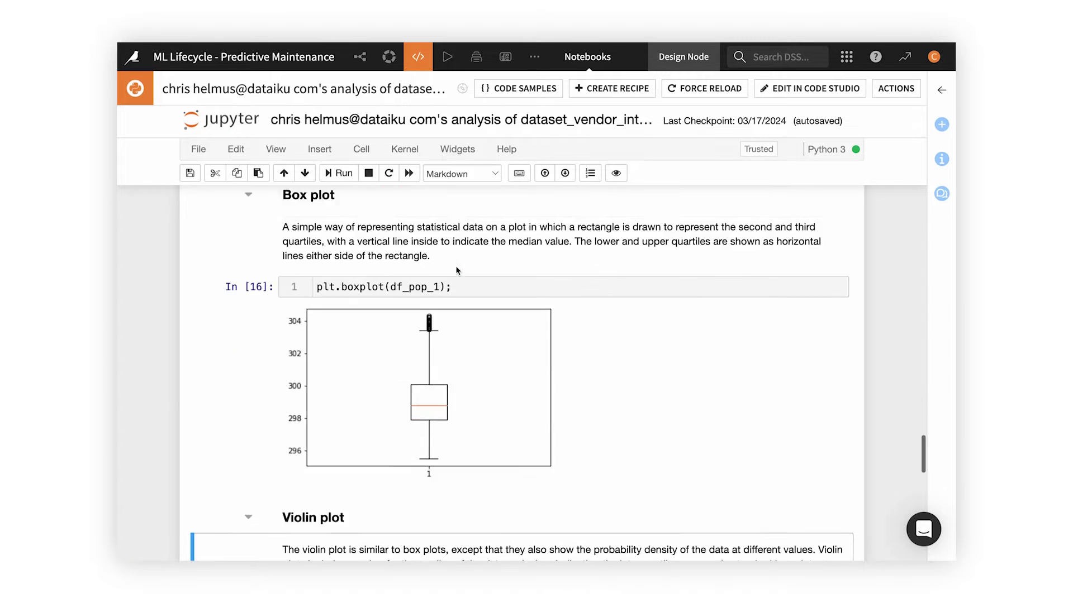
pyautogui.scroll(-1, 456, 270)
pyautogui.scroll(-3, 436, 277)
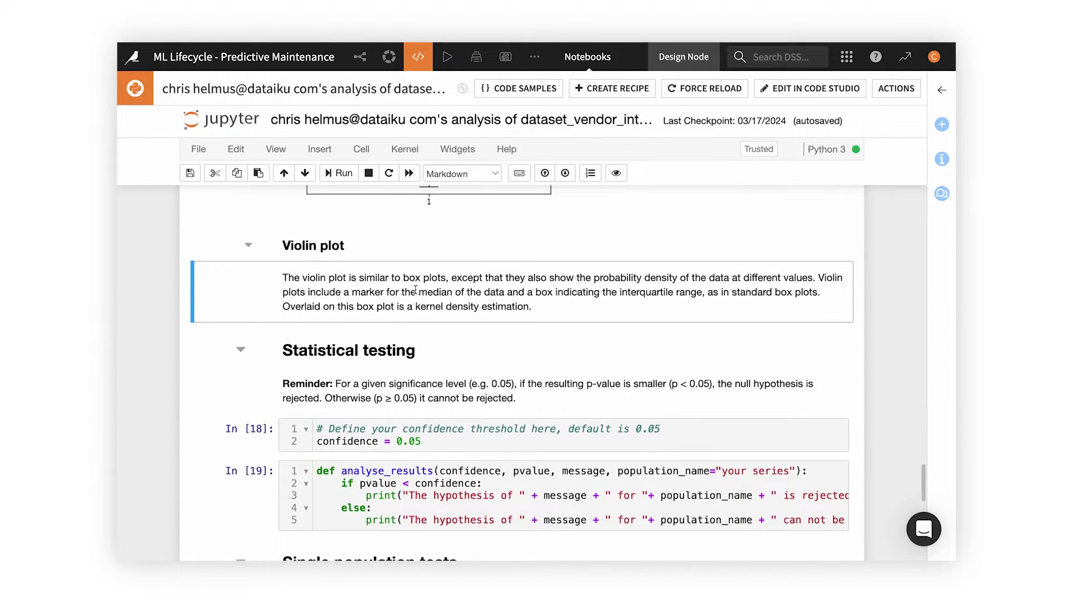
pyautogui.press('b')
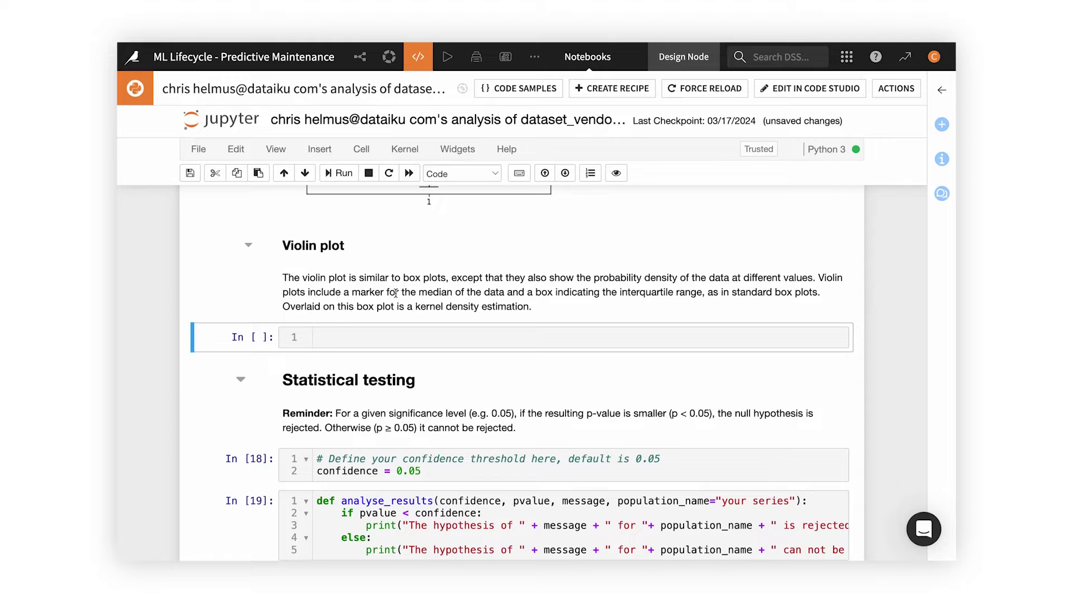
pyautogui.click(320, 341)
pyautogui.write('plt.violinplot(df_pop_1);')
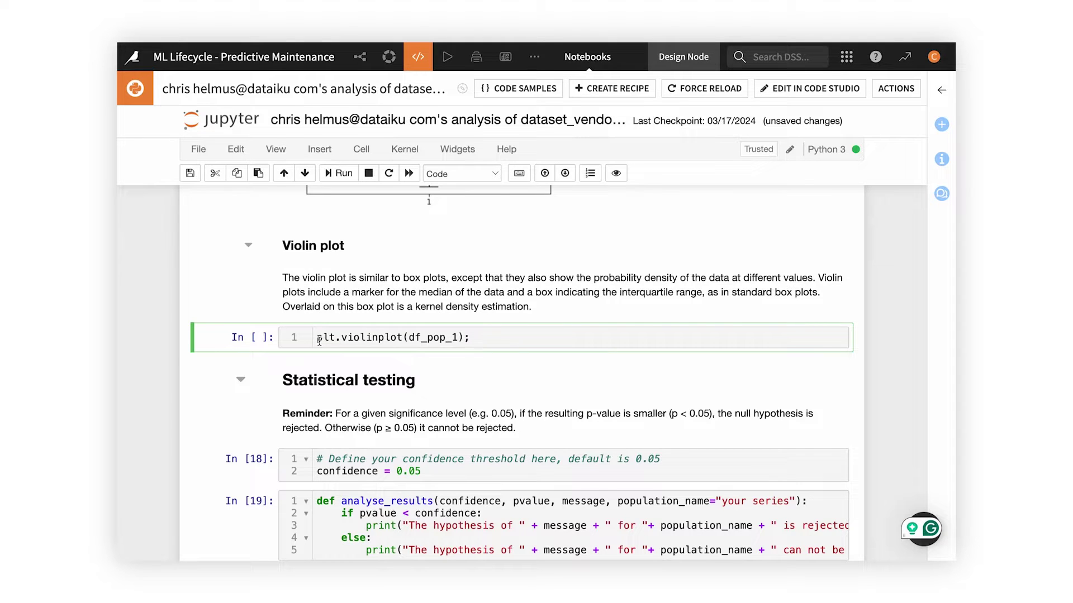
pyautogui.hotkey('shift', 'Return')
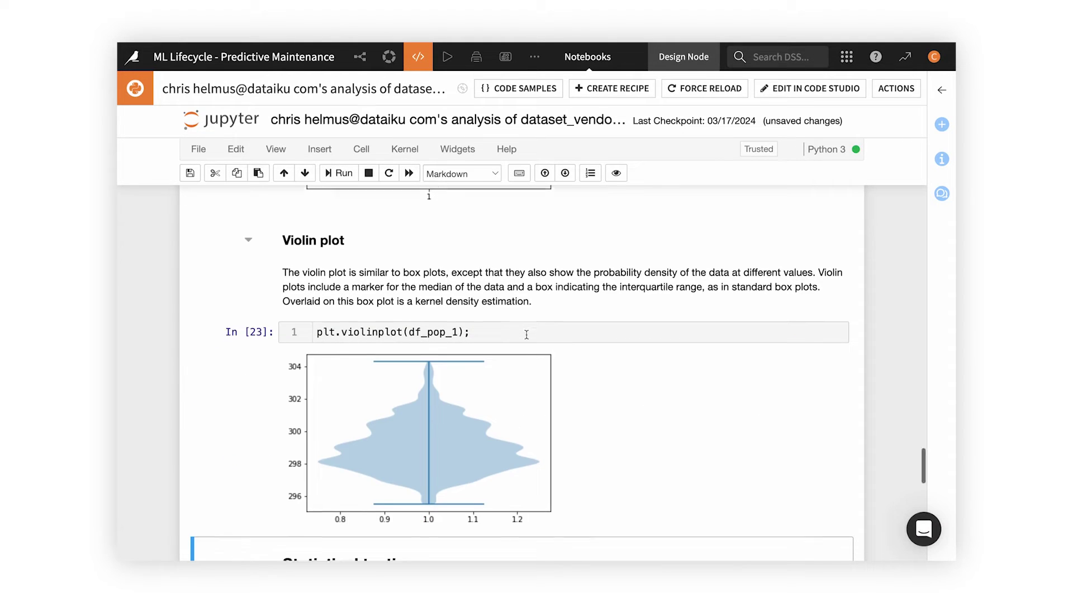
pyautogui.scroll(-2, 525, 335)
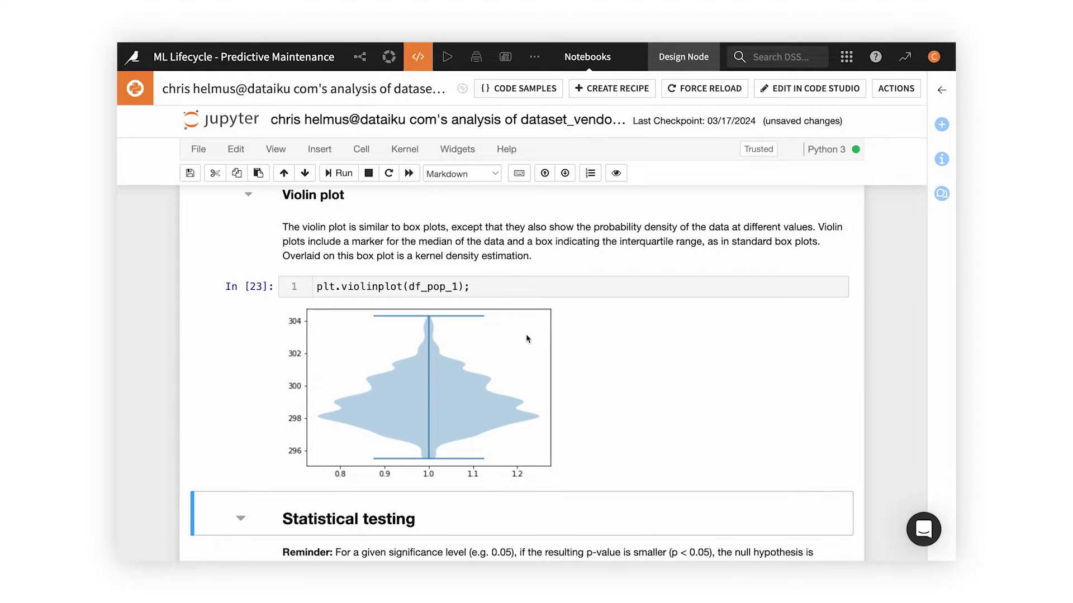
pyautogui.doubleClick(631, 402)
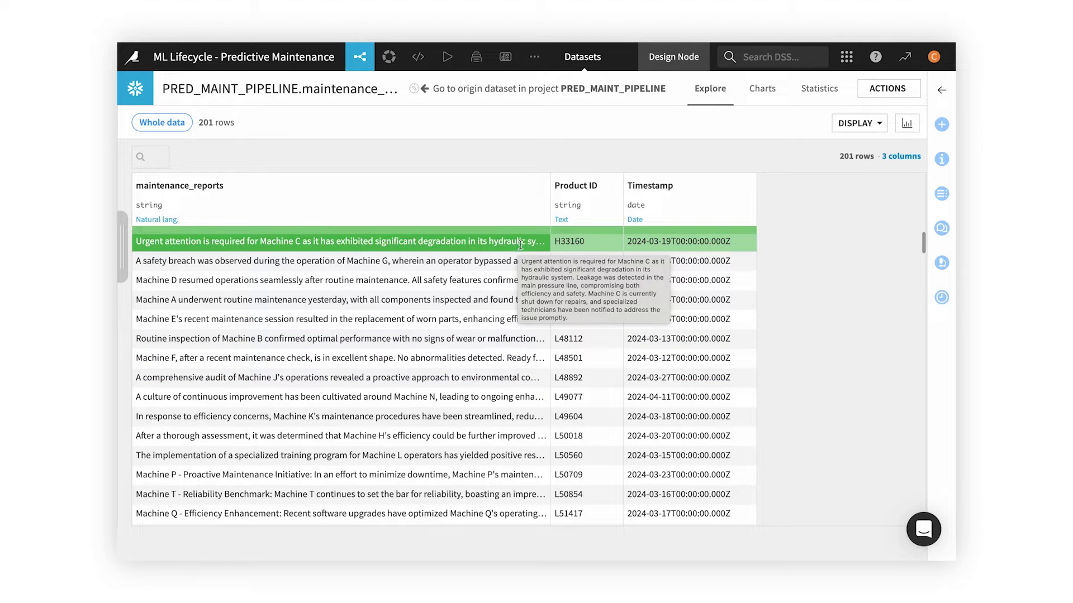
# - Check the maintenance text recipe, then review the classify_text prompt studio's test urgency results
pyautogui.click(360, 56)
pyautogui.doubleClick(580, 368)
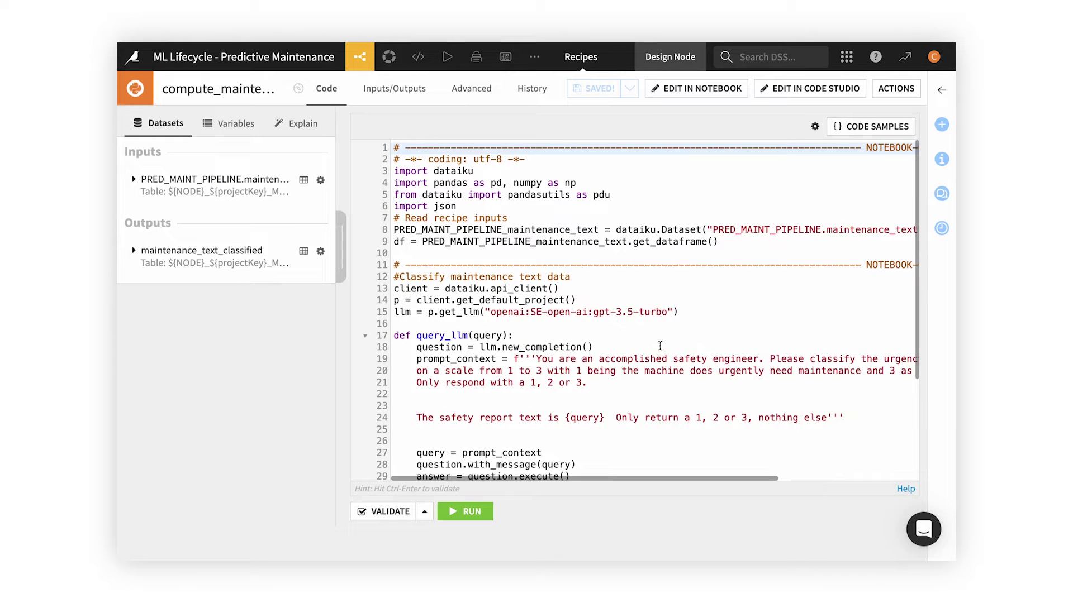
pyautogui.scroll(-3, 662, 346)
pyautogui.scroll(-2, 661, 345)
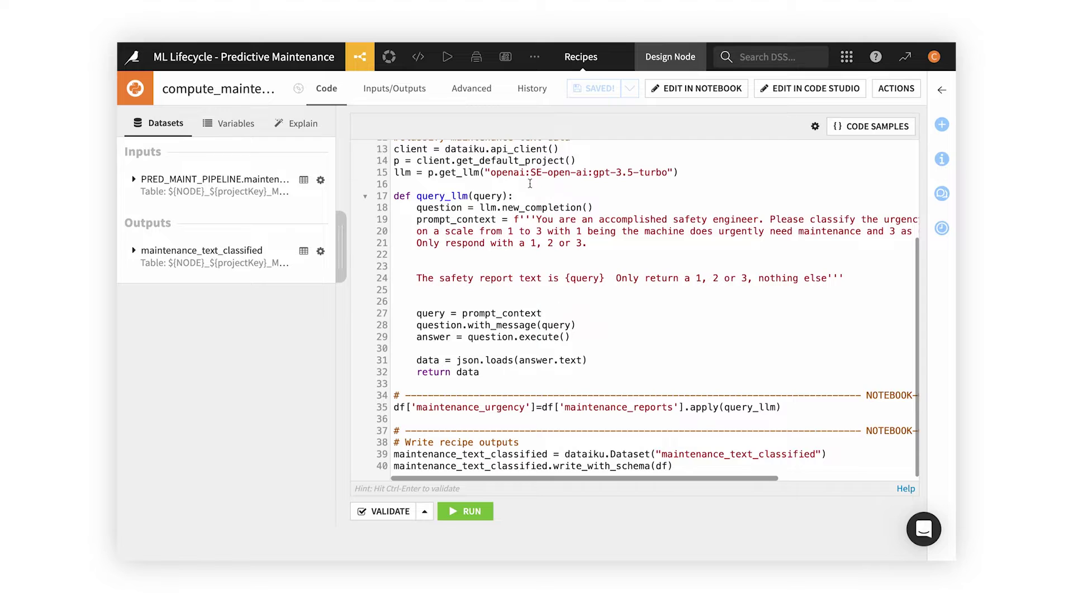
pyautogui.moveTo(389, 56)
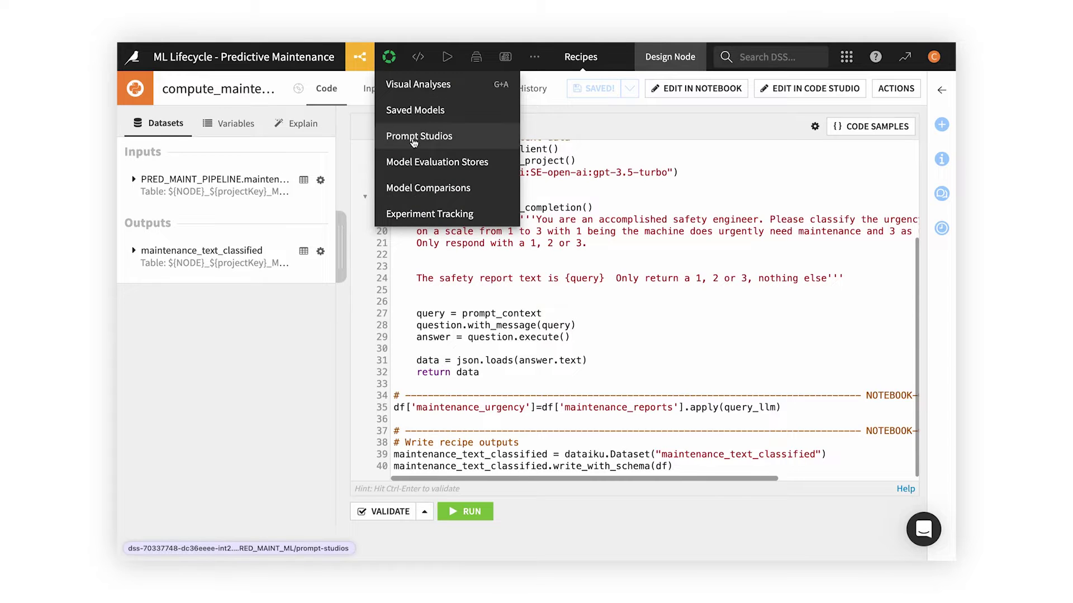
pyautogui.click(413, 138)
pyautogui.click(209, 152)
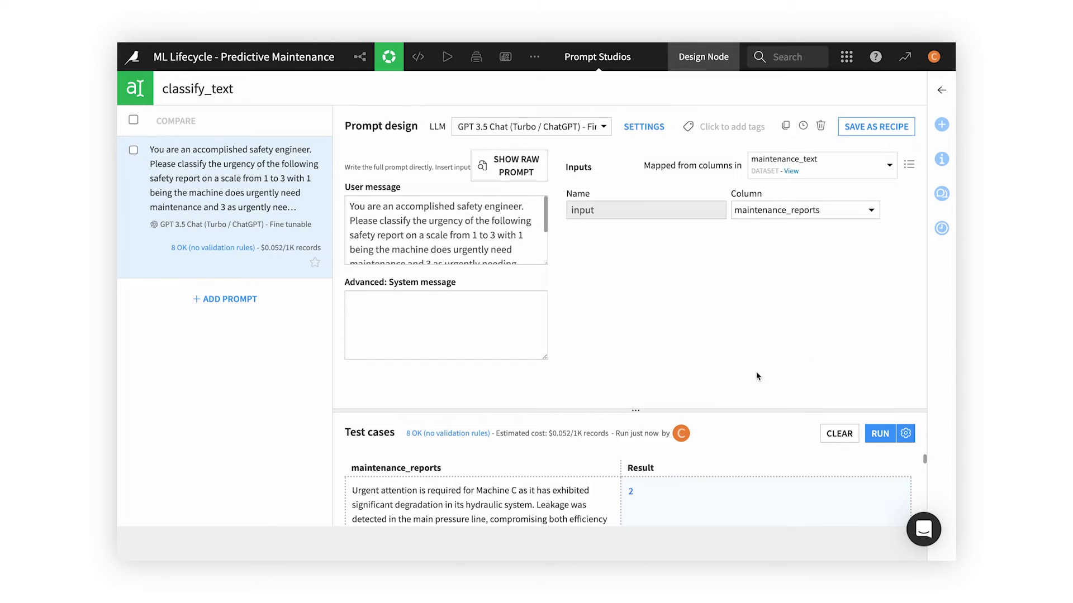
pyautogui.moveTo(665, 412); pyautogui.dragTo(654, 250)
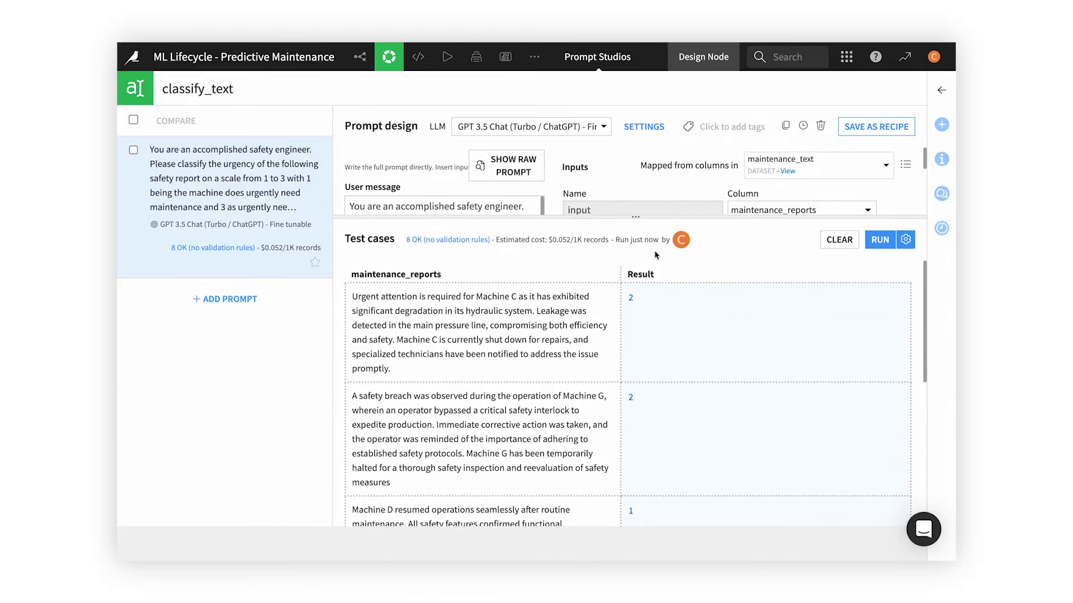
pyautogui.scroll(-2, 645, 366)
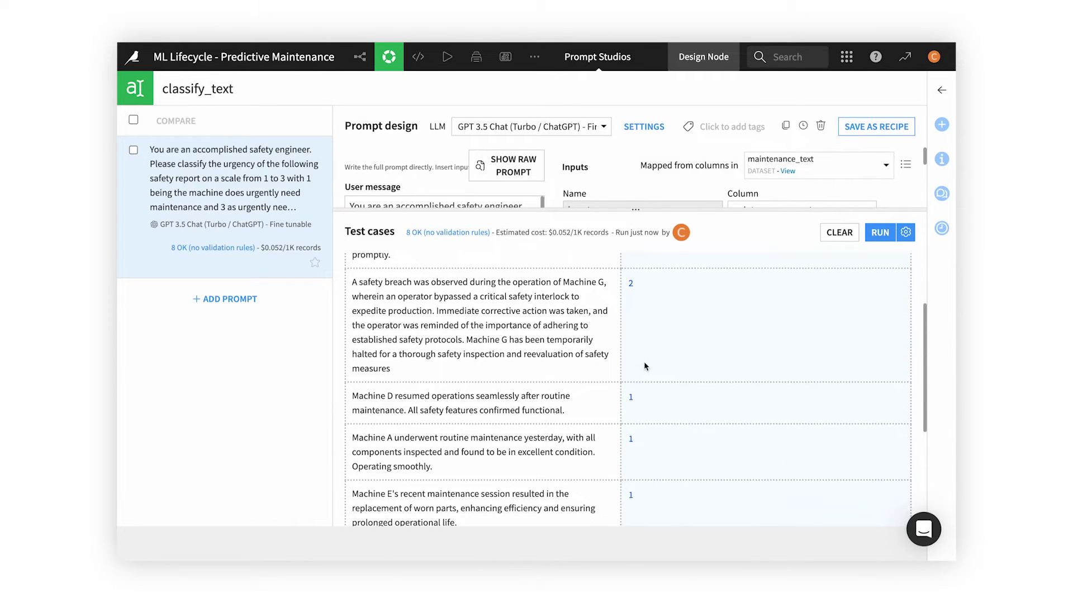
pyautogui.scroll(-3, 644, 366)
pyautogui.scroll(-1, 645, 367)
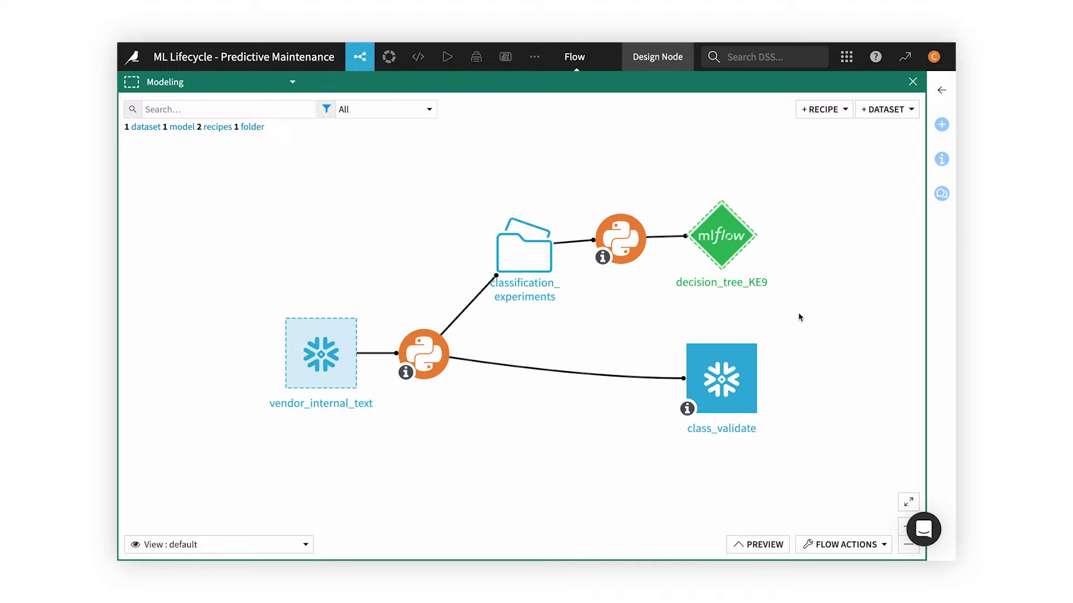
# - Open the training recipe as a notebook, then compare machine_failure experiment runs by roc_auc
pyautogui.doubleClick(440, 353)
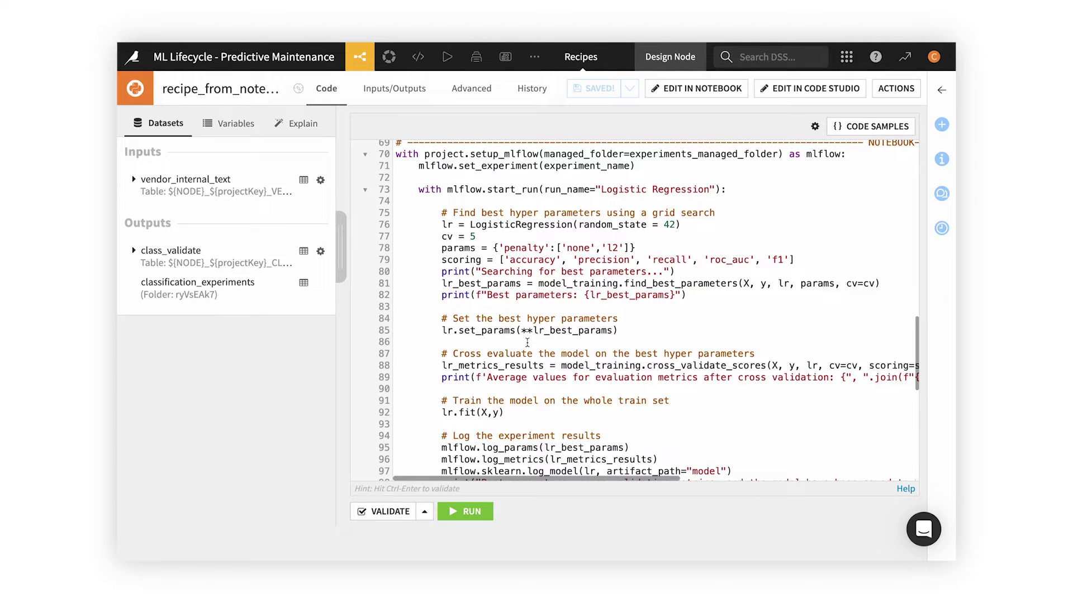
pyautogui.click(670, 87)
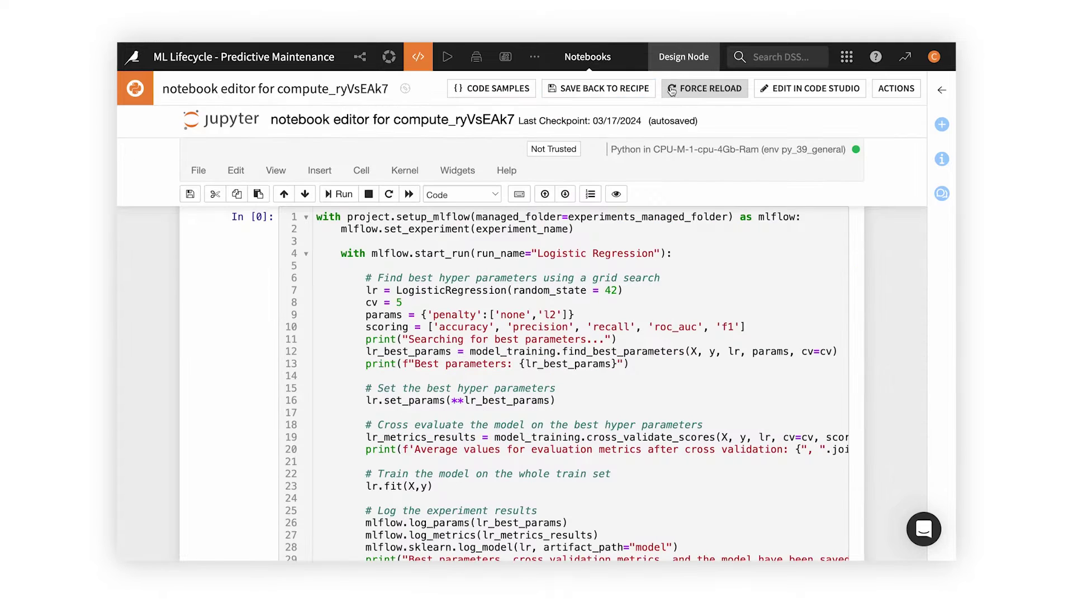
pyautogui.scroll(-2, 644, 289)
pyautogui.scroll(-2, 645, 289)
pyautogui.scroll(-2, 645, 288)
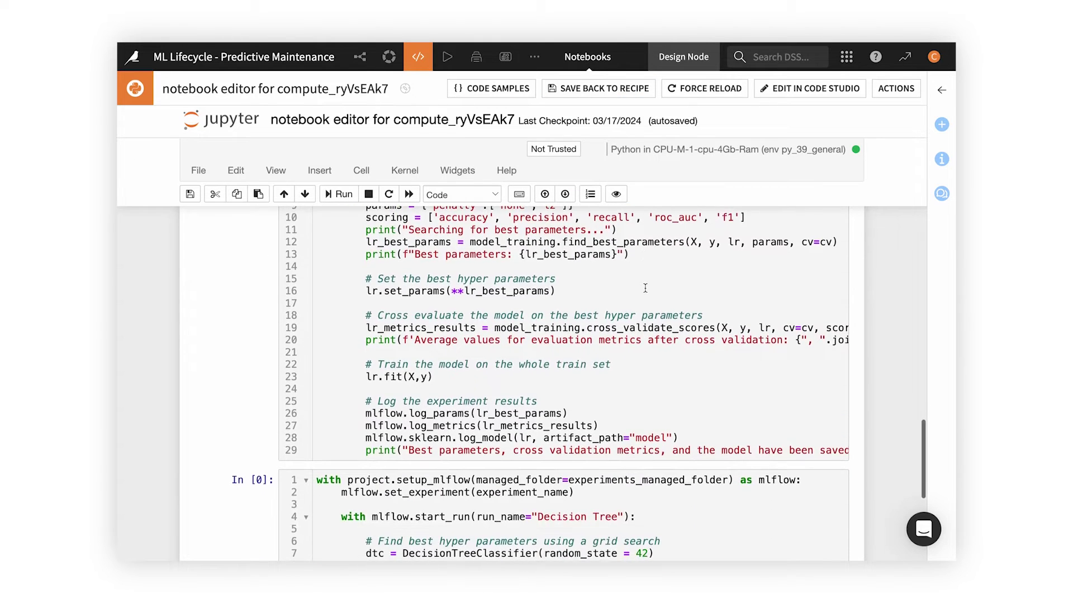
pyautogui.scroll(-2, 645, 288)
pyautogui.click(391, 60)
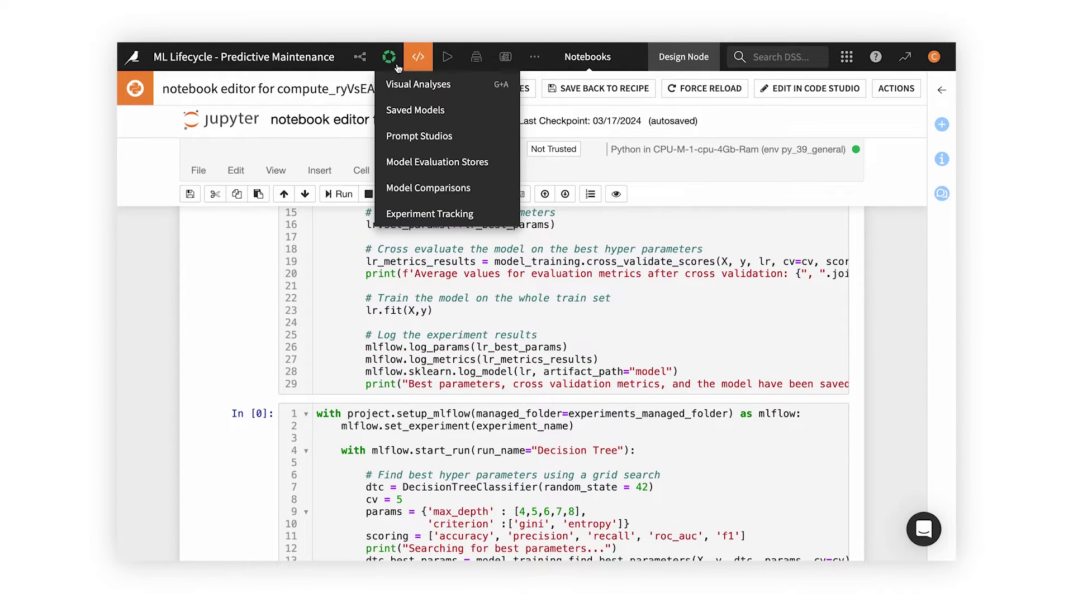
pyautogui.click(424, 213)
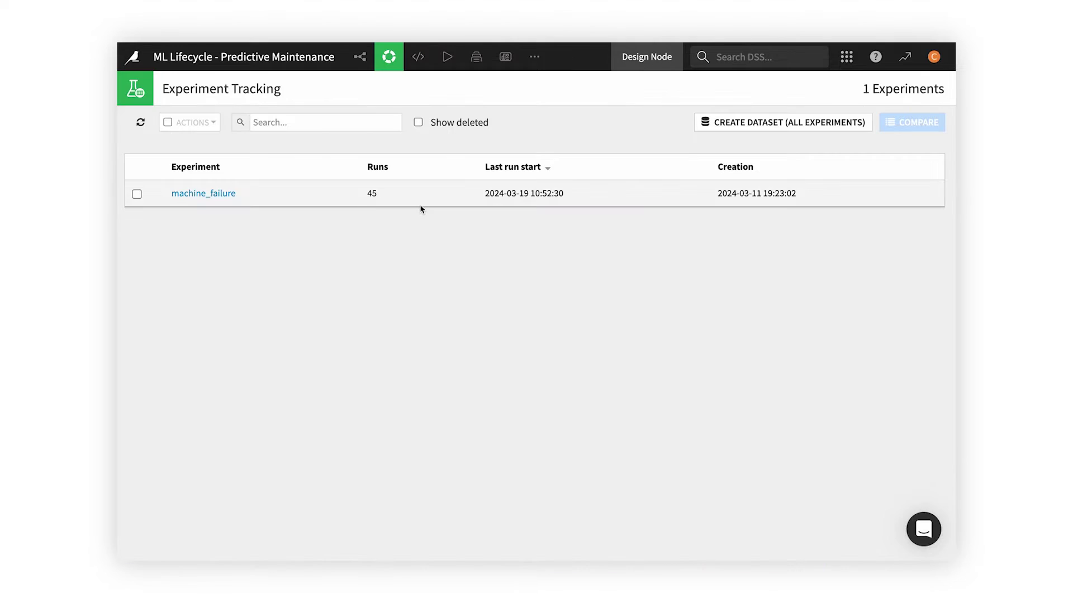
pyautogui.click(226, 195)
pyautogui.scroll(-3, 625, 362)
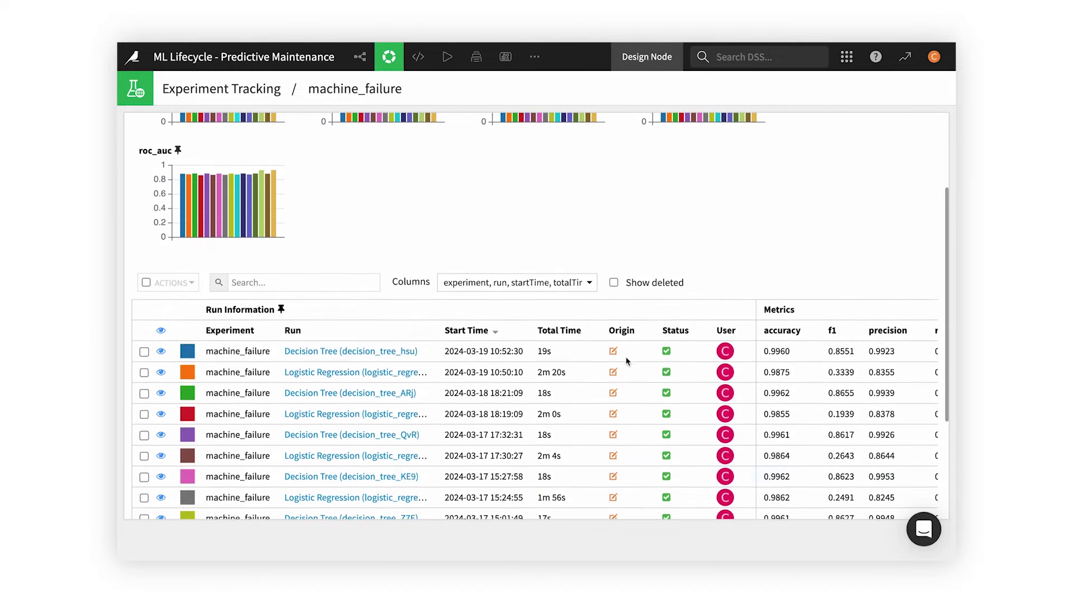
pyautogui.hscroll(3, 845, 335)
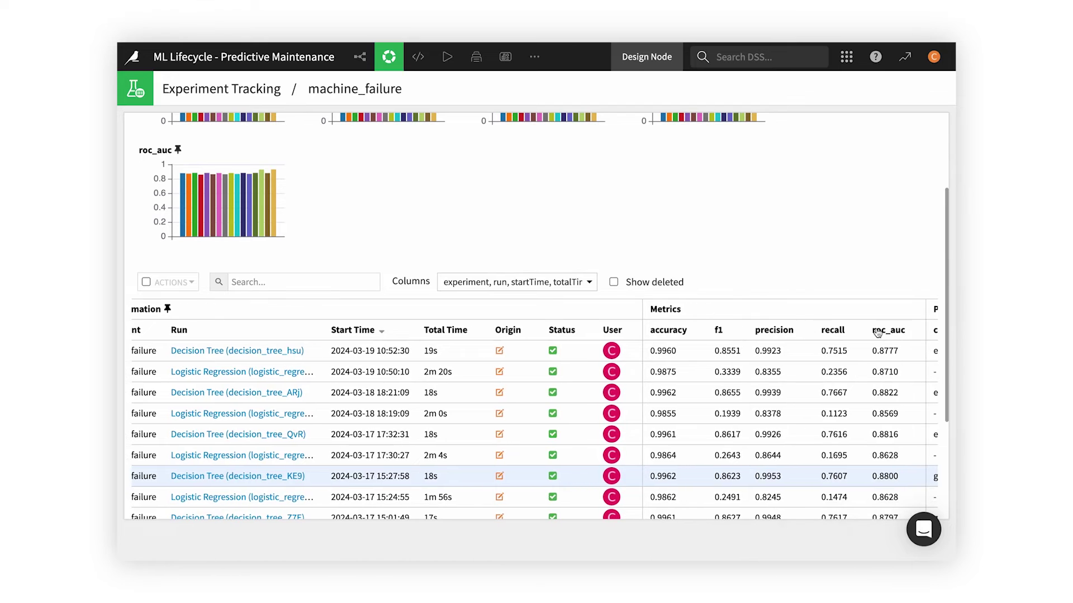
pyautogui.click(887, 331)
pyautogui.click(889, 333)
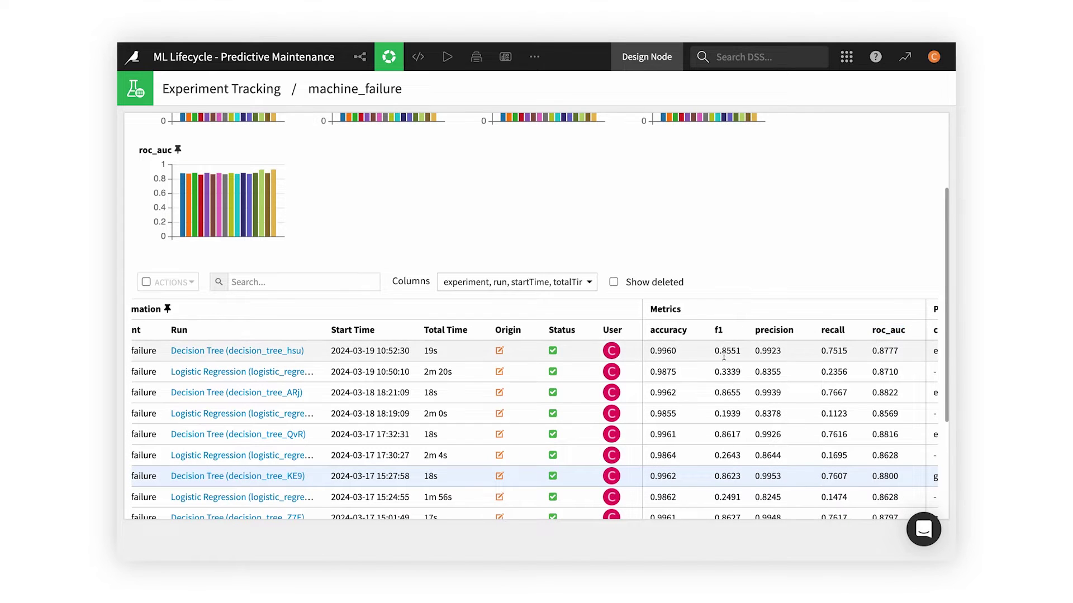
pyautogui.scroll(-2, 717, 356)
pyautogui.click(388, 56)
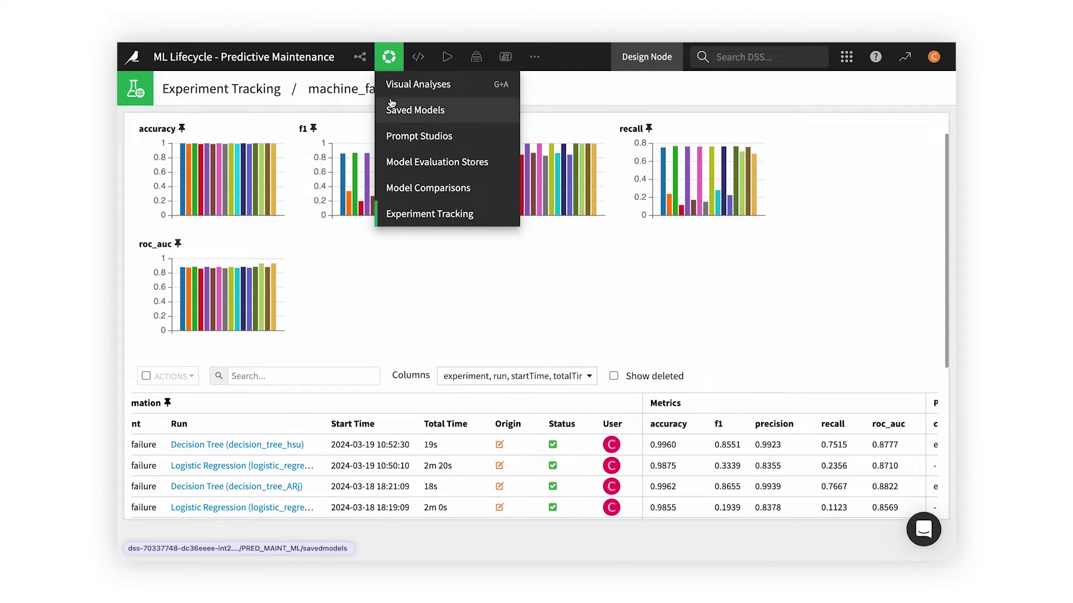
# - Review the machine_failure model comparison, then select the MLflow recipe and decision_tree_KE9 in the flow
pyautogui.click(400, 185)
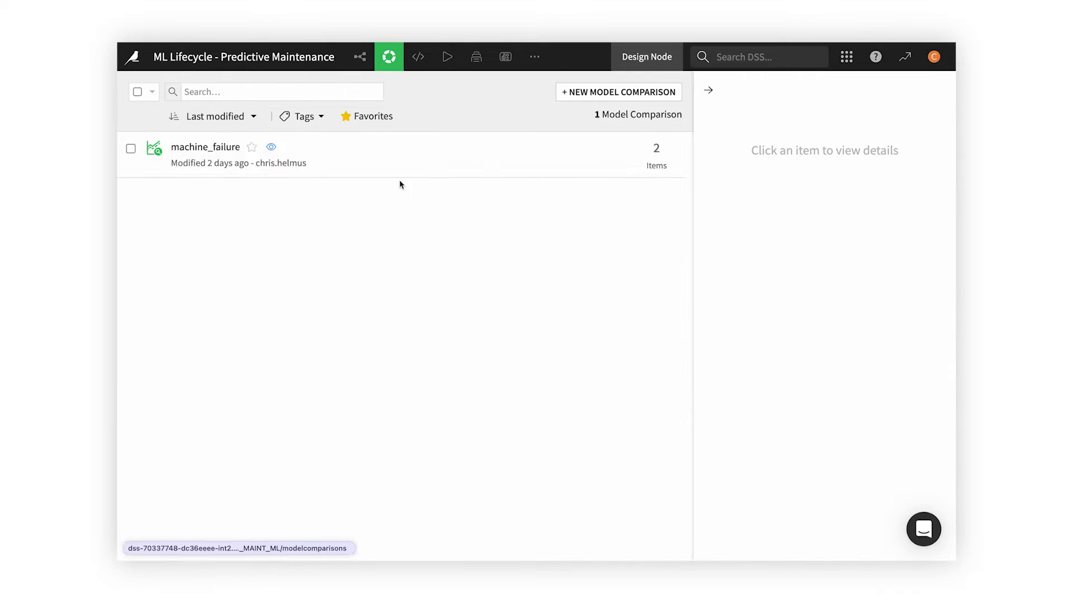
pyautogui.click(237, 149)
pyautogui.scroll(-2, 511, 201)
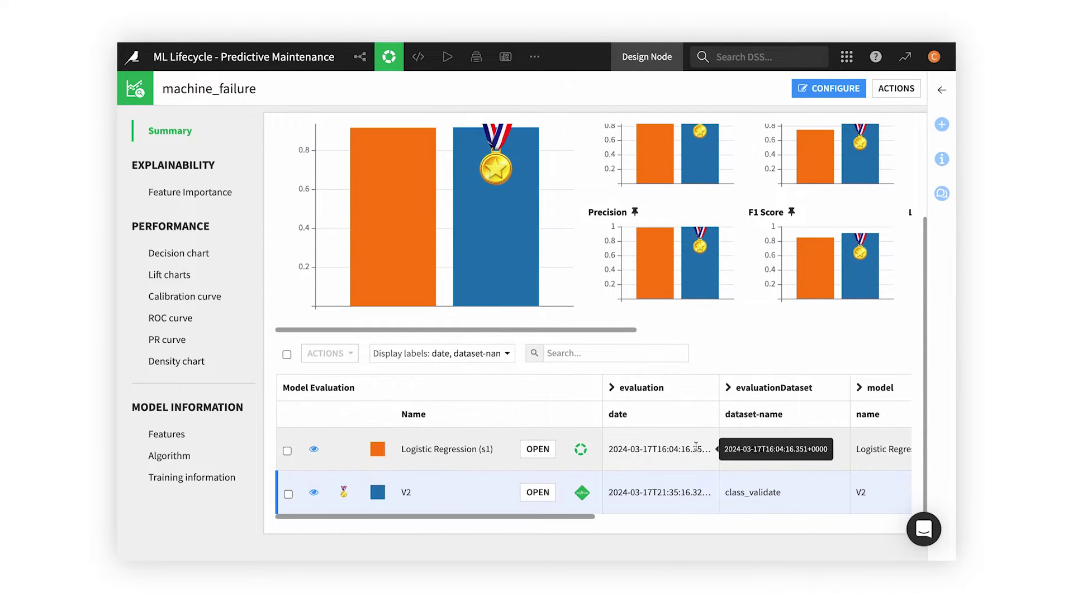
pyautogui.hscroll(2, 679, 444)
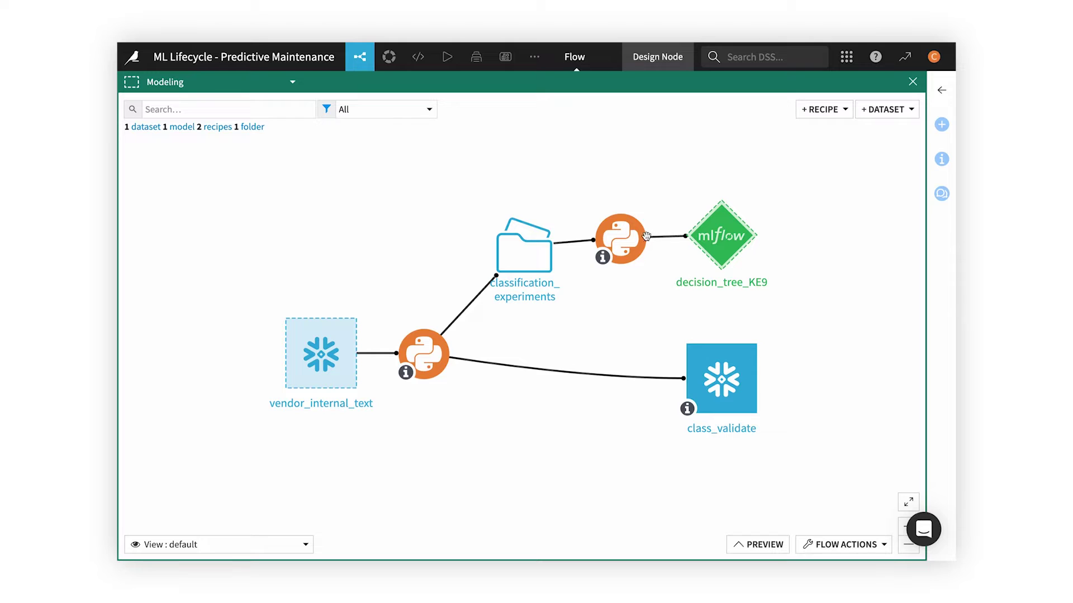
pyautogui.click(640, 243)
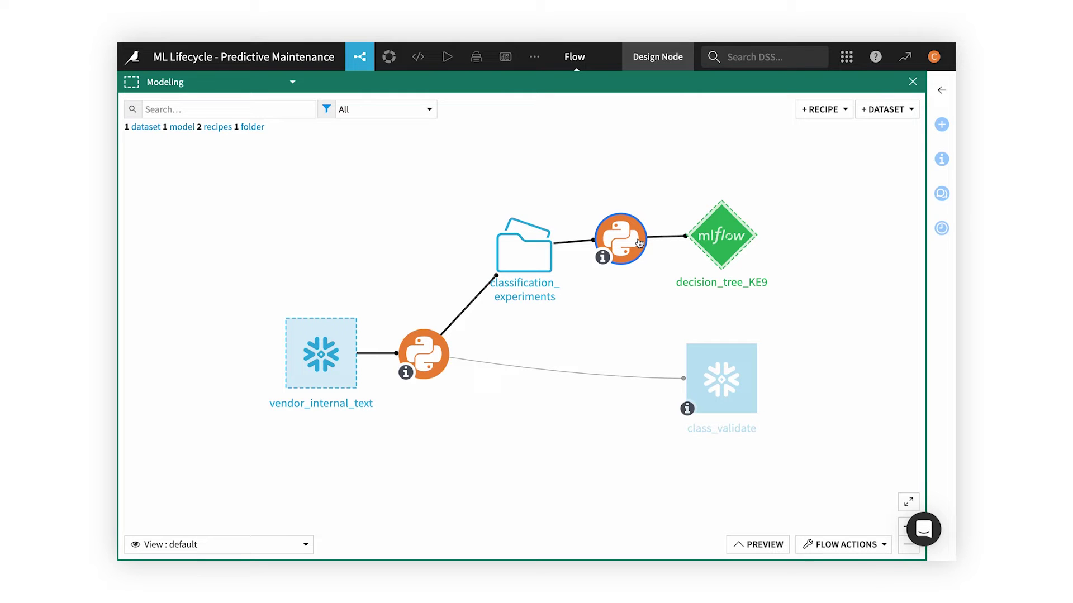
pyautogui.click(712, 243)
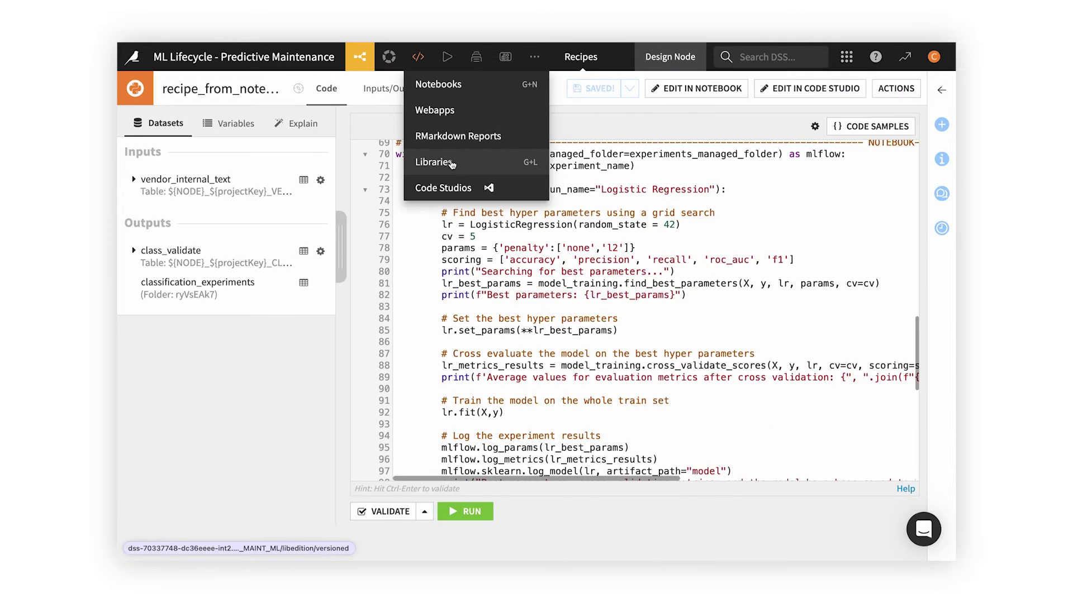
# - Open model_training.py in the project library and glance at its Git actions
pyautogui.click(452, 165)
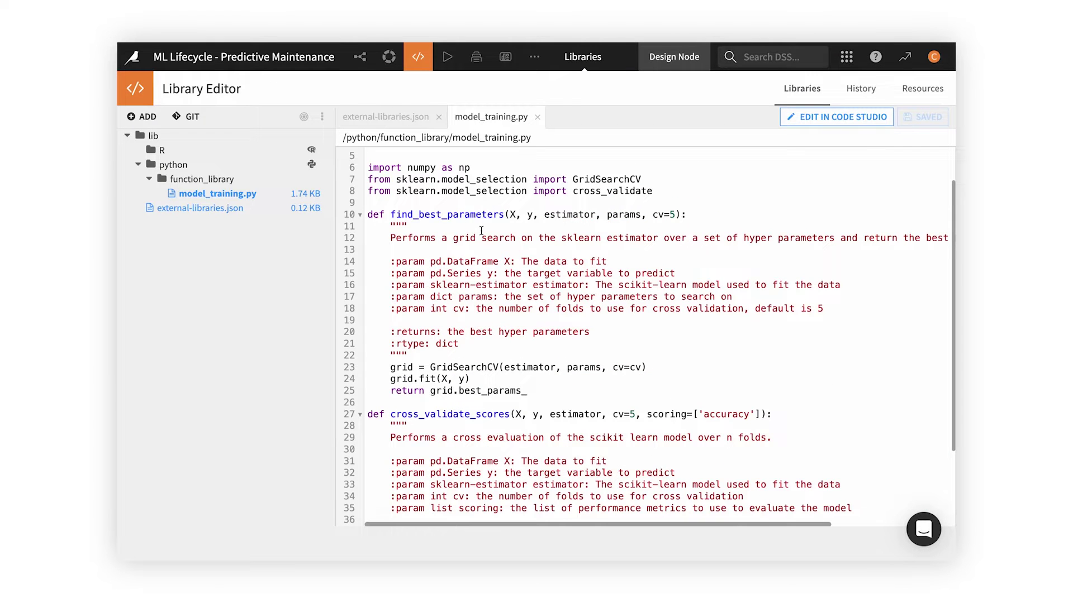
pyautogui.scroll(-2, 482, 231)
pyautogui.scroll(-1, 482, 232)
pyautogui.click(194, 118)
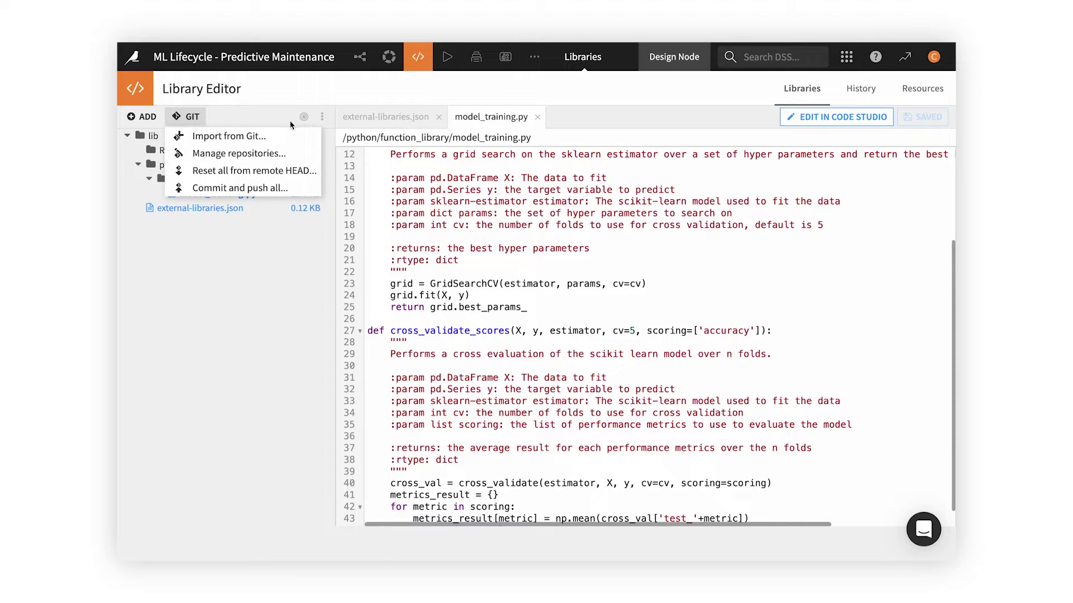
pyautogui.click(587, 128)
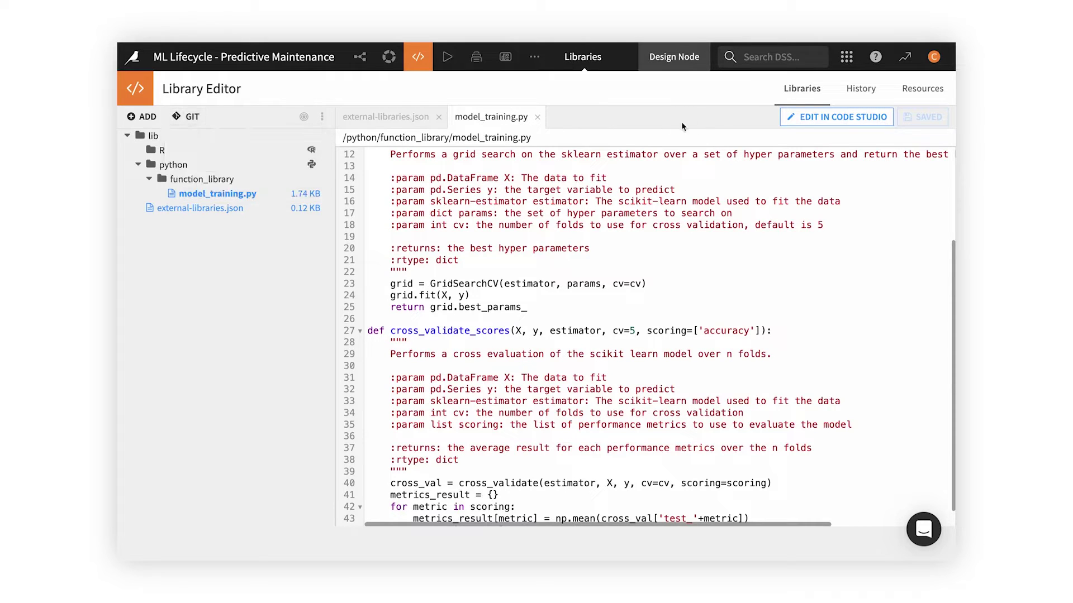
# - Edit model_training.py in a VS Code code studio and browse its extensions marketplace
pyautogui.click(803, 123)
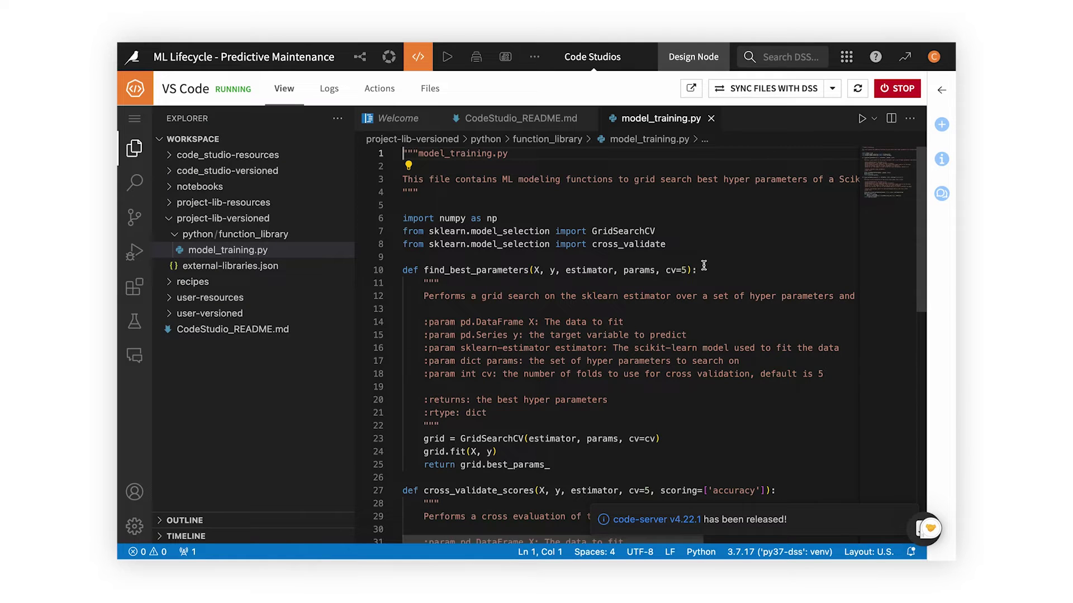
pyautogui.scroll(-1, 713, 252)
pyautogui.scroll(-3, 706, 262)
pyautogui.scroll(-1, 703, 265)
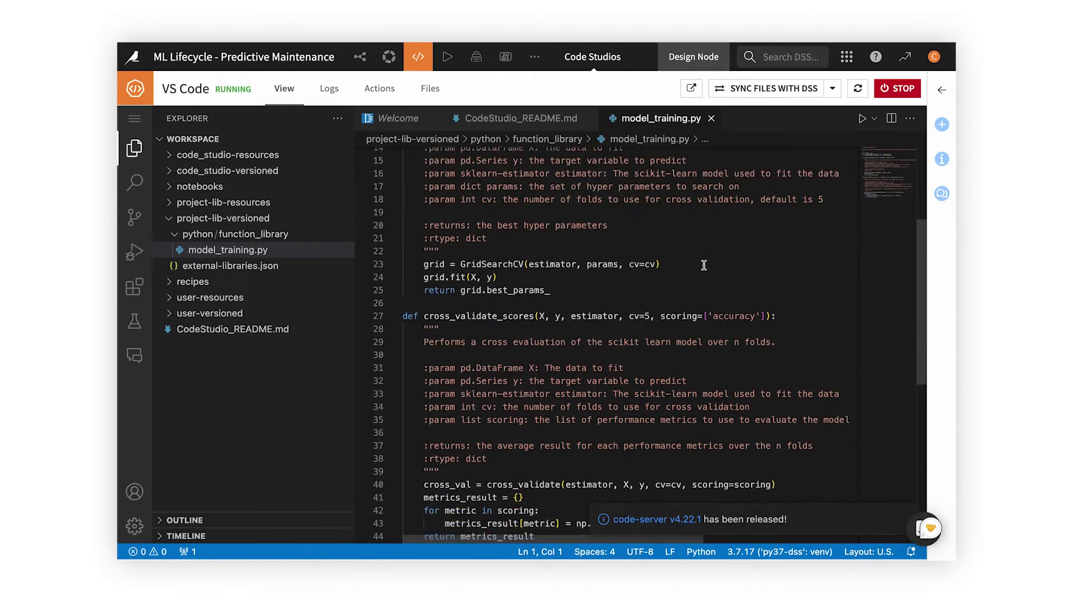
pyautogui.scroll(-3, 703, 265)
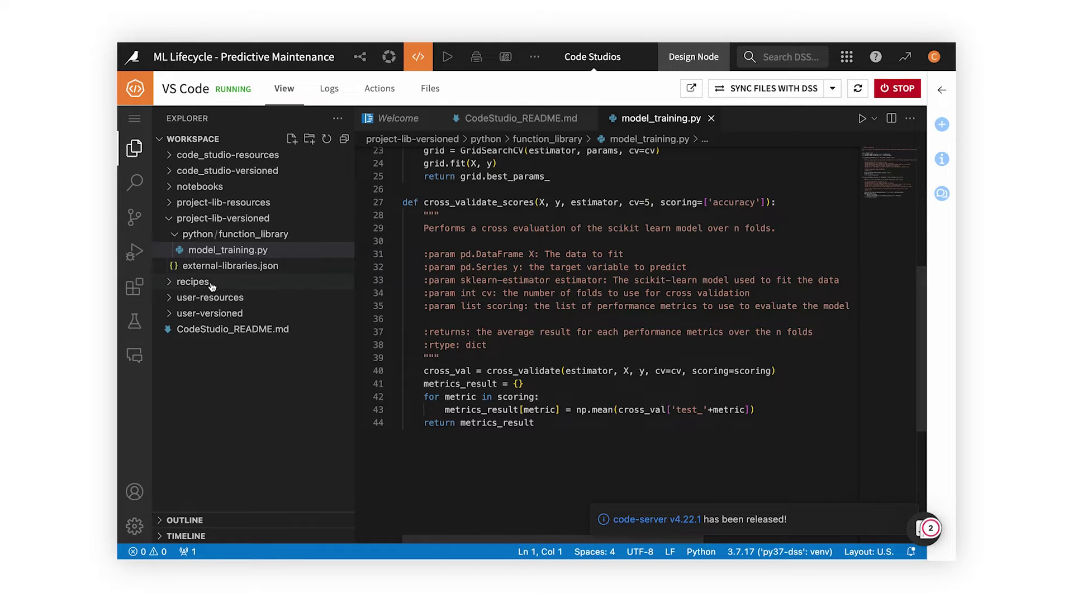
pyautogui.click(147, 291)
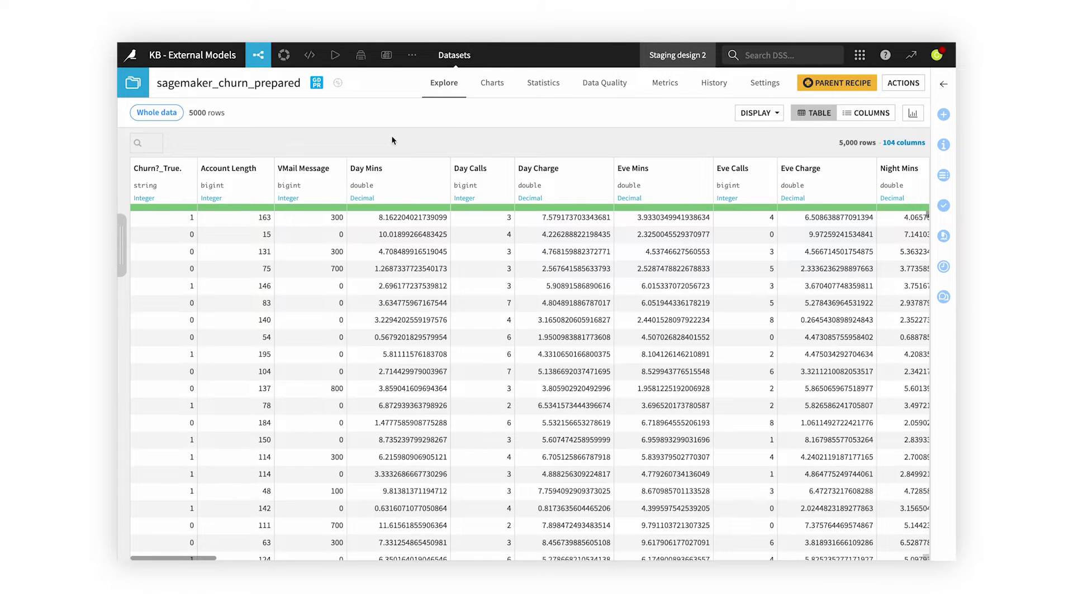
pyautogui.moveTo(283, 54)
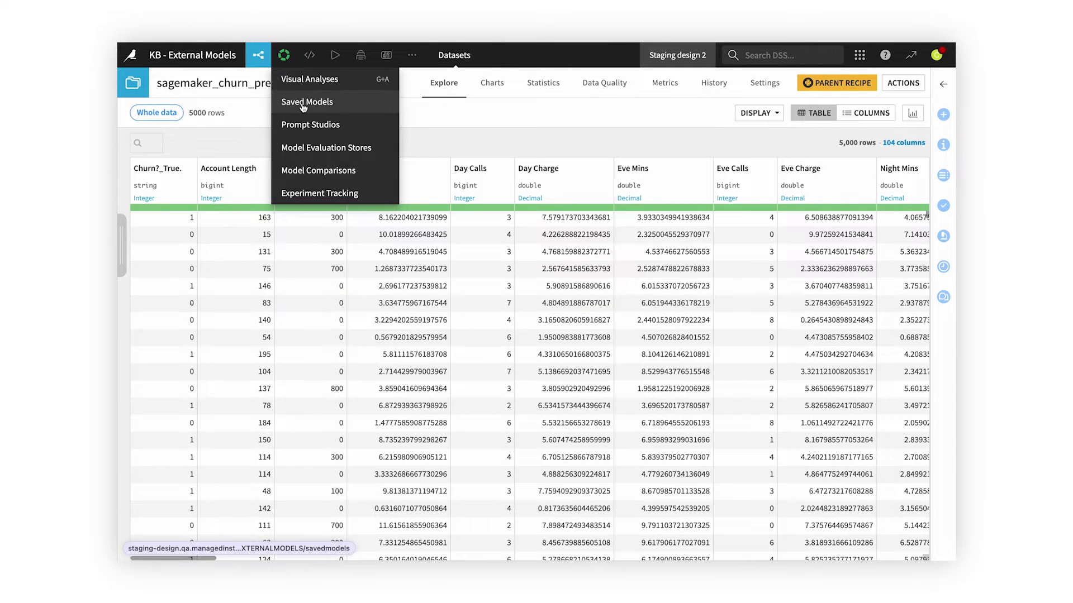
# - Start creating a New External Model from the project's Saved Models list
pyautogui.click(303, 104)
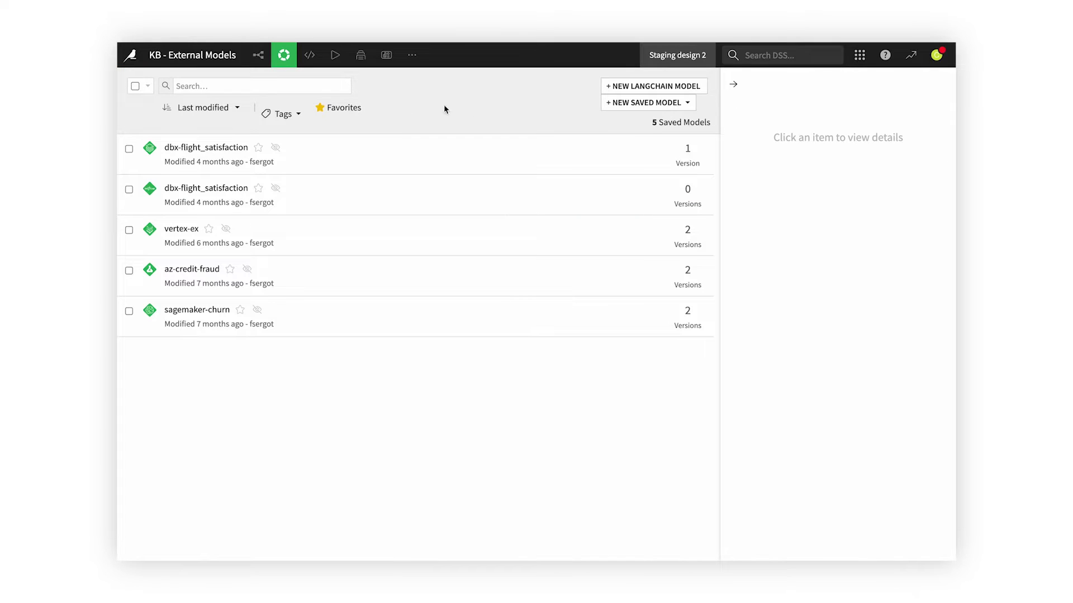
pyautogui.click(618, 103)
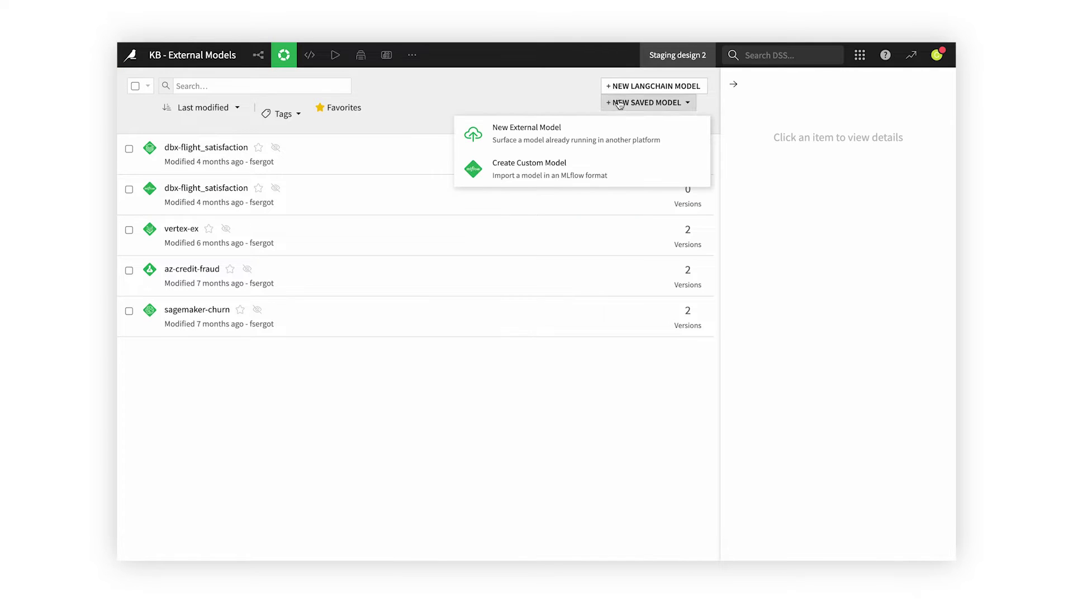
pyautogui.click(577, 132)
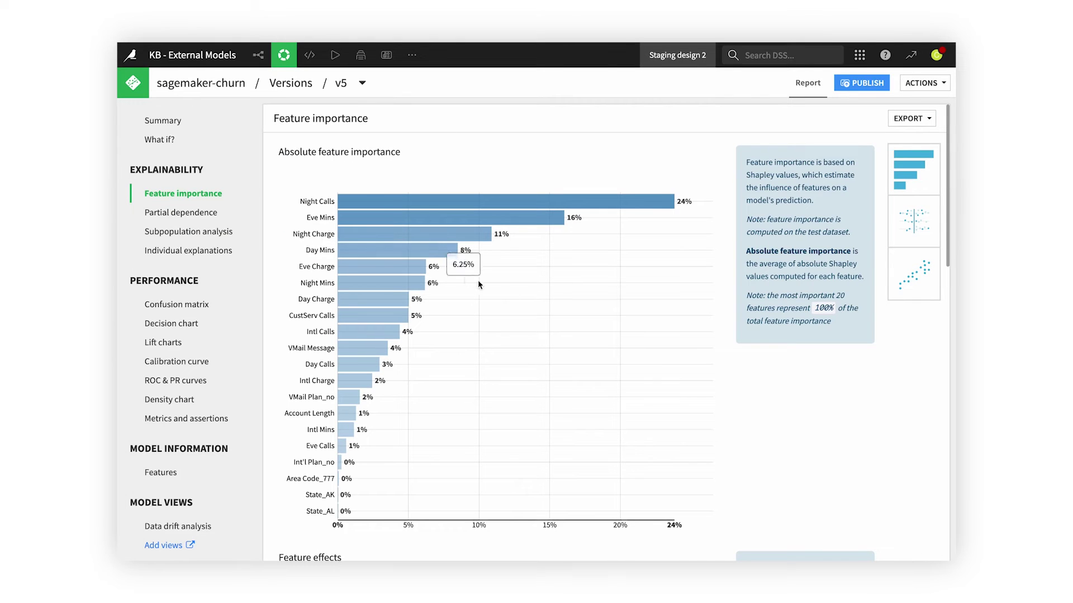
pyautogui.scroll(-5, 523, 293)
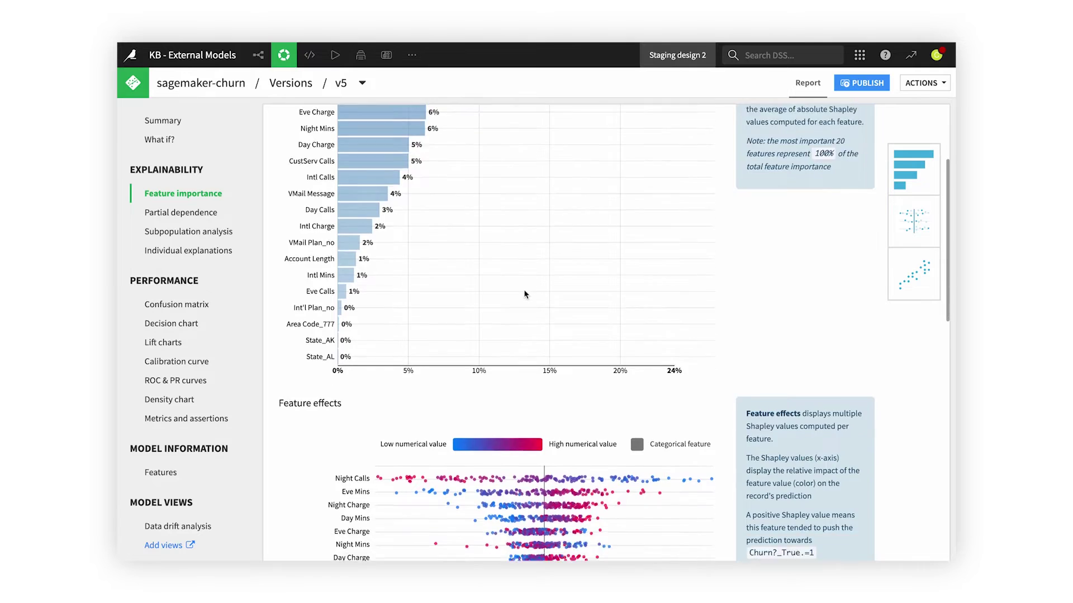
pyautogui.scroll(-3, 551, 294)
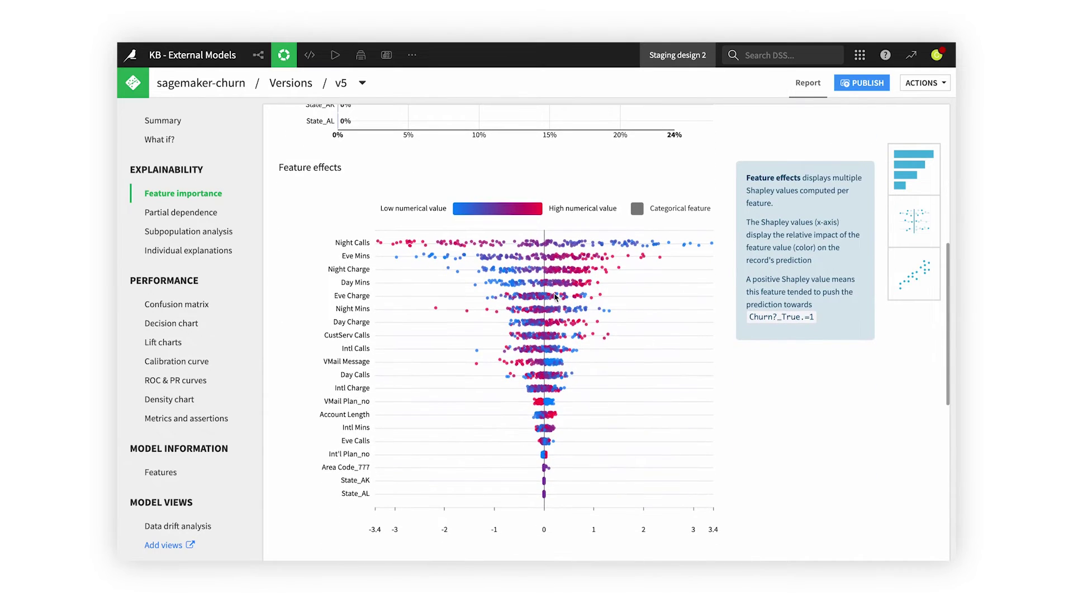
pyautogui.scroll(-1, 563, 299)
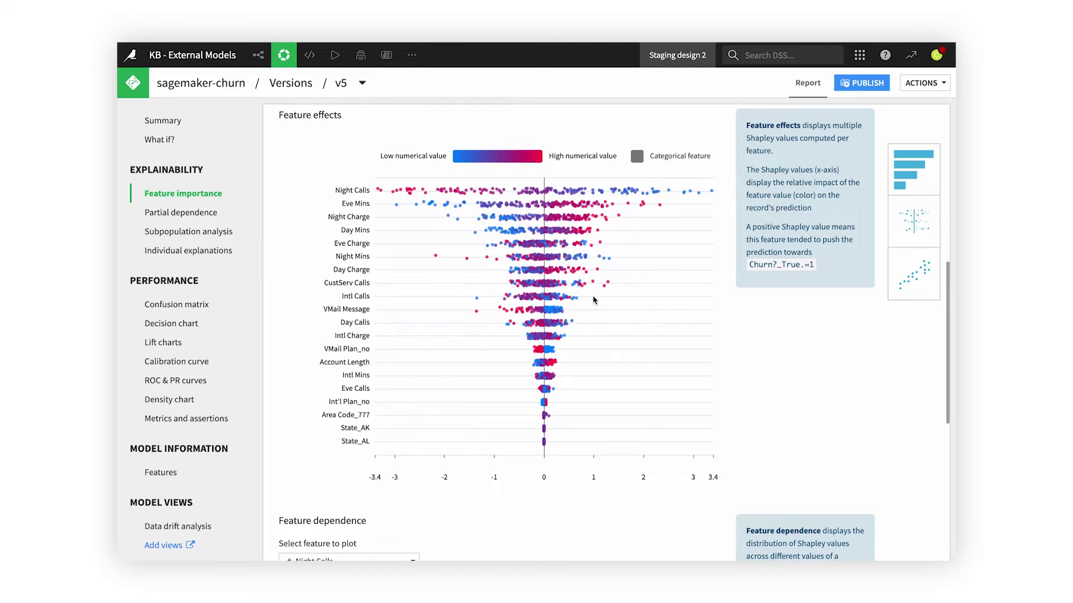
pyautogui.scroll(-1, 593, 300)
pyautogui.scroll(-1, 593, 300)
pyautogui.scroll(-1, 594, 300)
pyautogui.scroll(-2, 593, 300)
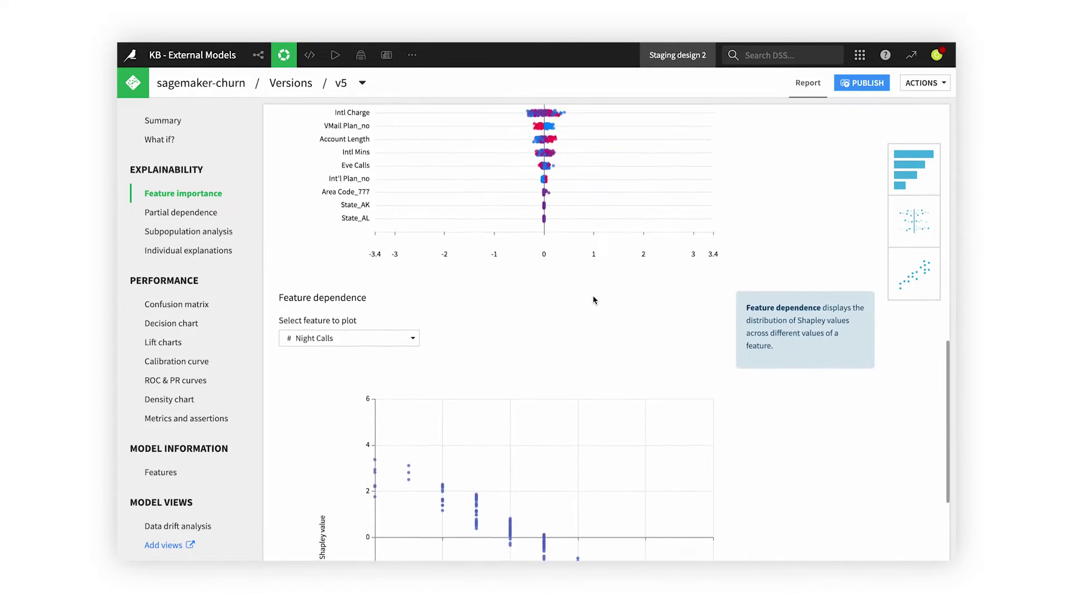
pyautogui.scroll(-3, 593, 300)
pyautogui.scroll(-1, 593, 300)
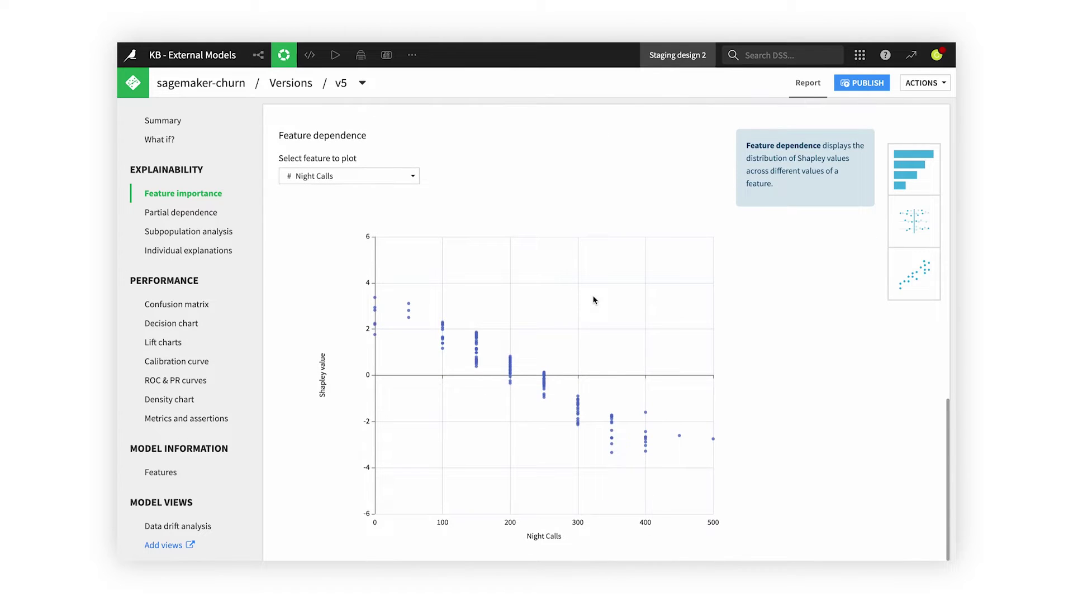
# - Show the sagemaker-churn v5 confusion matrix, which reports 97% accuracy
pyautogui.click(187, 311)
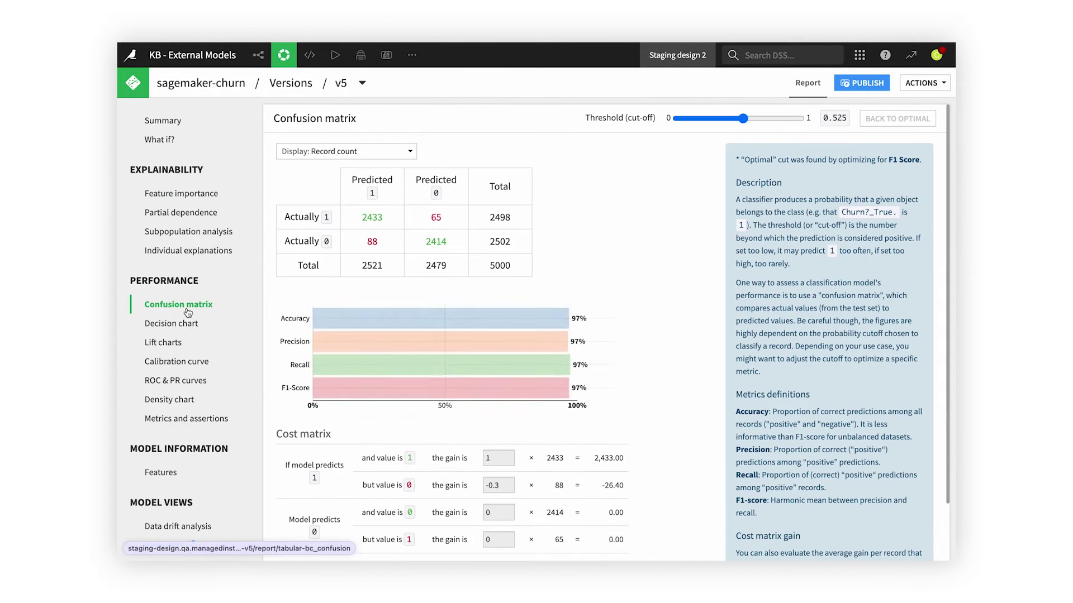
pyautogui.scroll(-1, 611, 316)
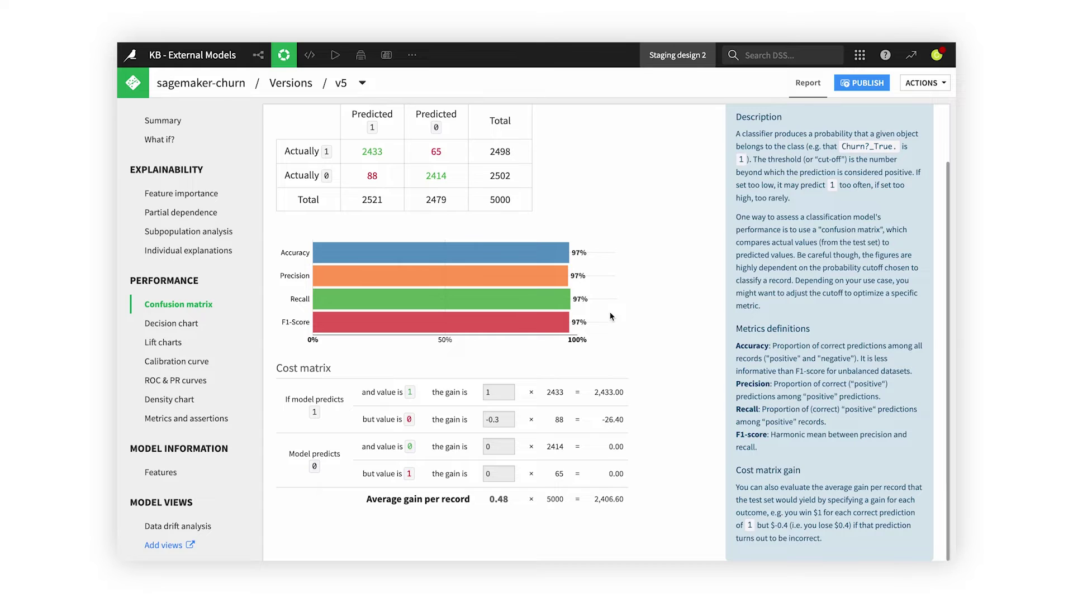
pyautogui.moveTo(505, 57)
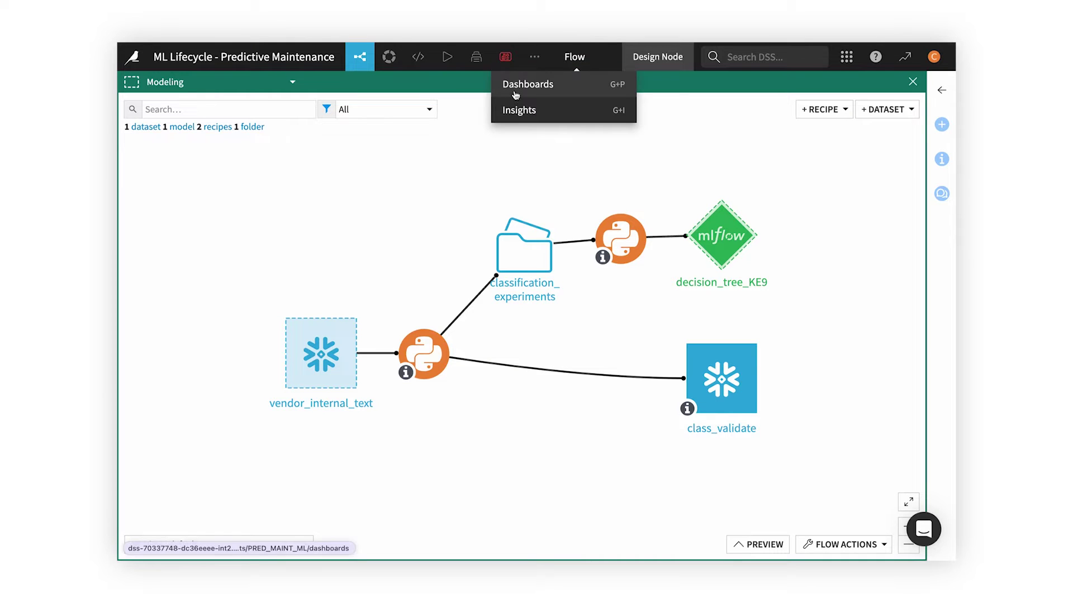
# - Expand the Monitoring flow zone and open the machine_fail_mes evaluation store
pyautogui.click(524, 84)
pyautogui.scroll(-3, 515, 264)
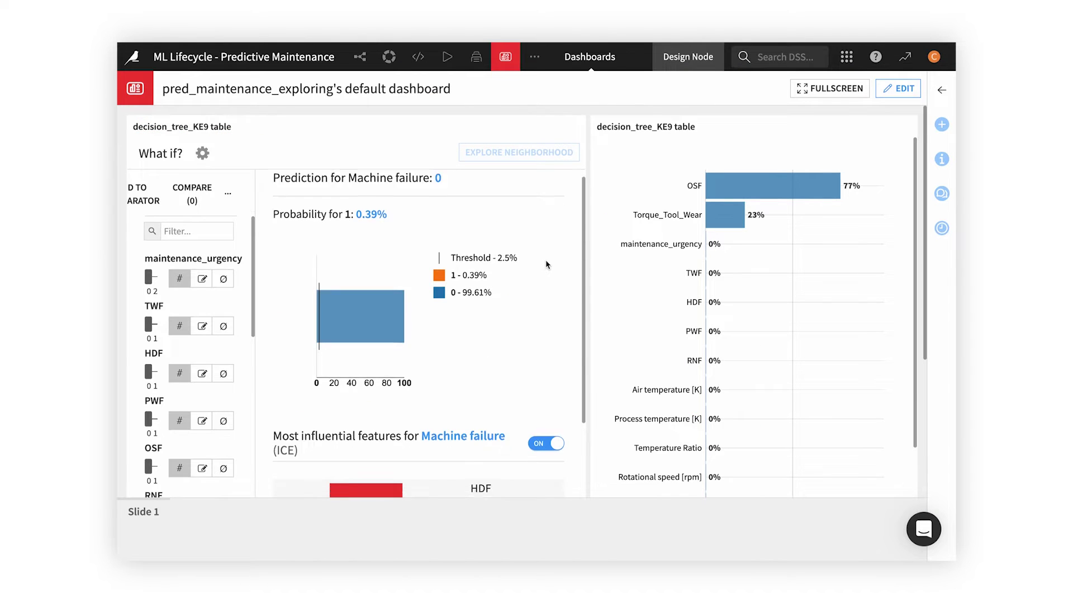
pyautogui.scroll(-2, 255, 306)
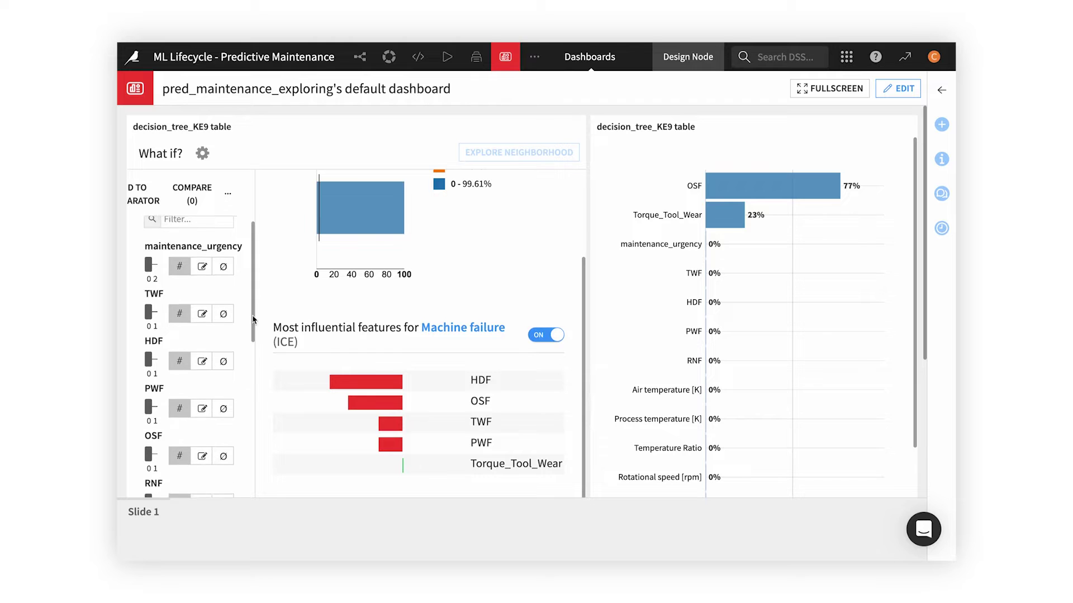
pyautogui.scroll(-3, 290, 378)
pyautogui.scroll(-3, 291, 383)
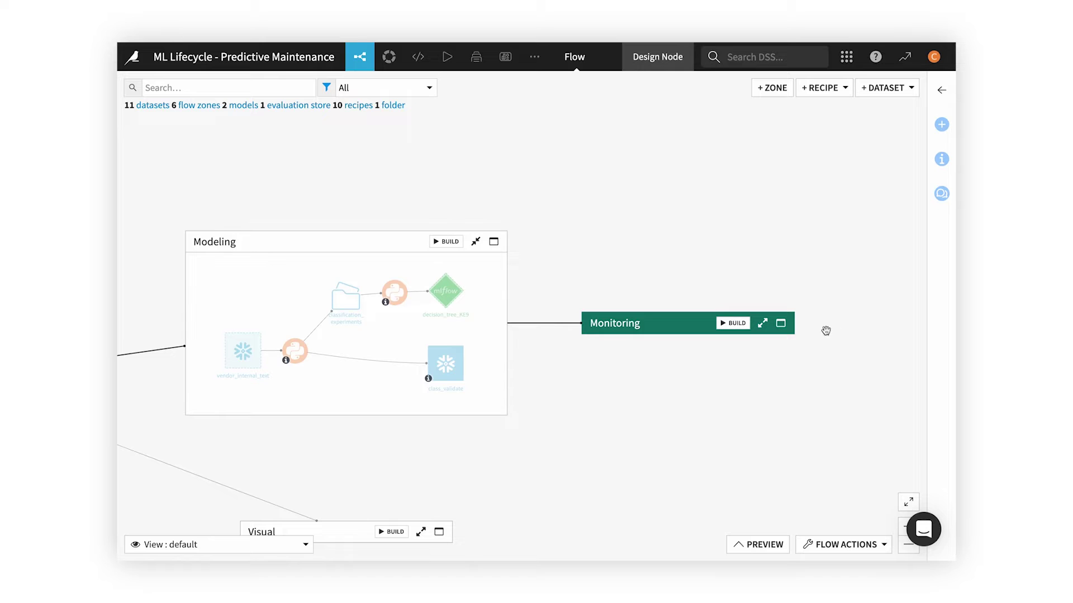
pyautogui.click(762, 324)
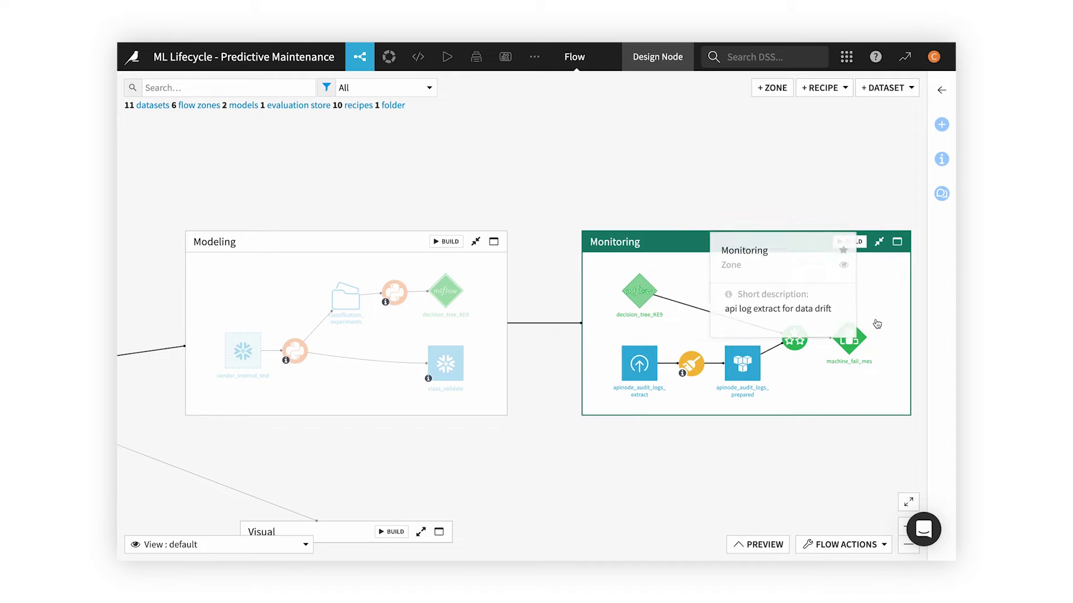
pyautogui.click(855, 337)
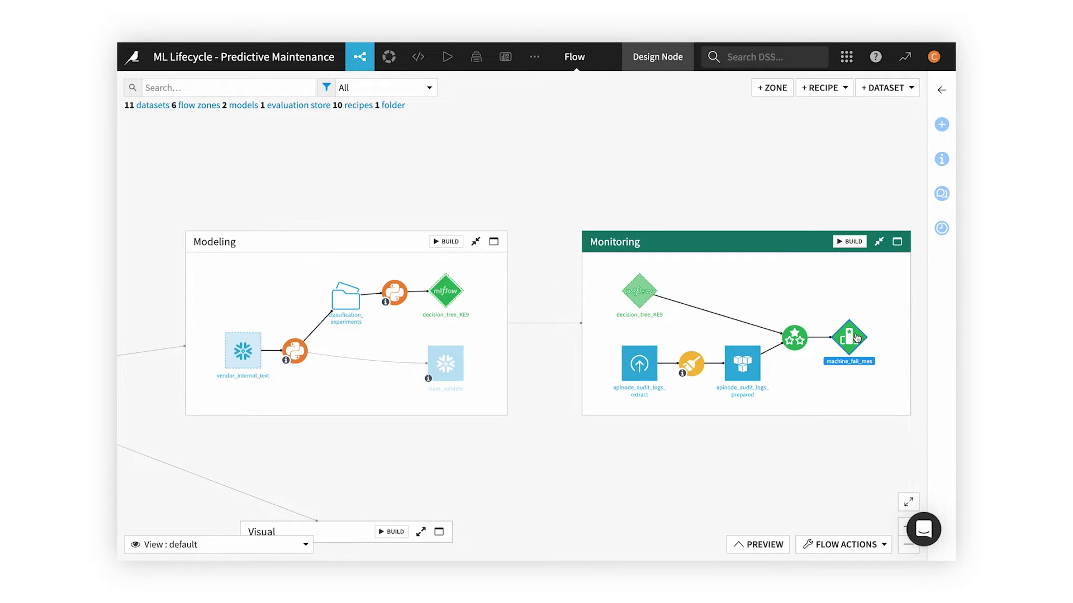
pyautogui.doubleClick(855, 338)
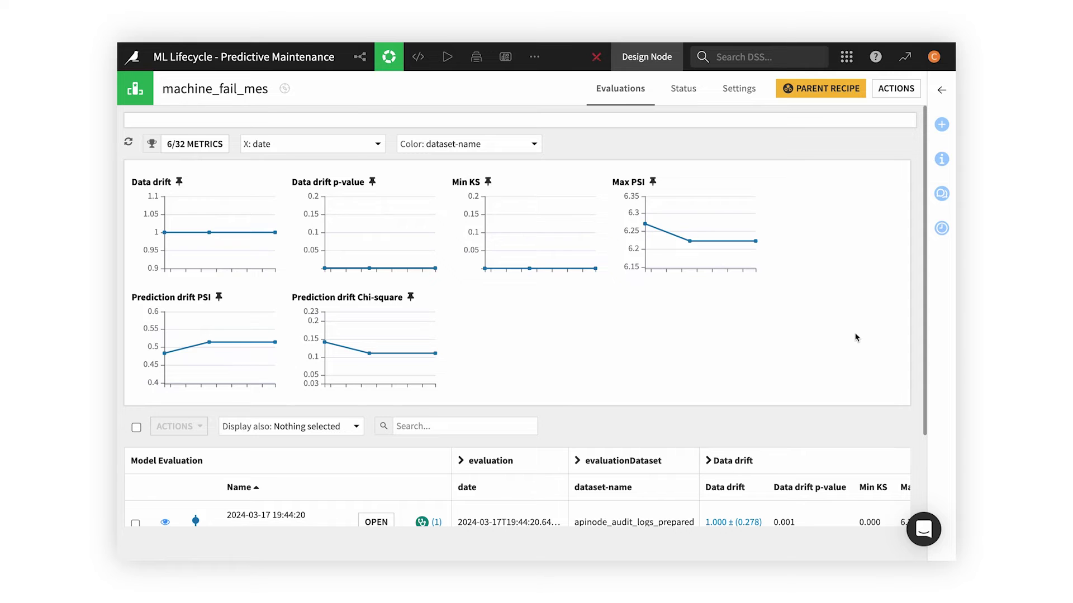
pyautogui.scroll(-3, 855, 338)
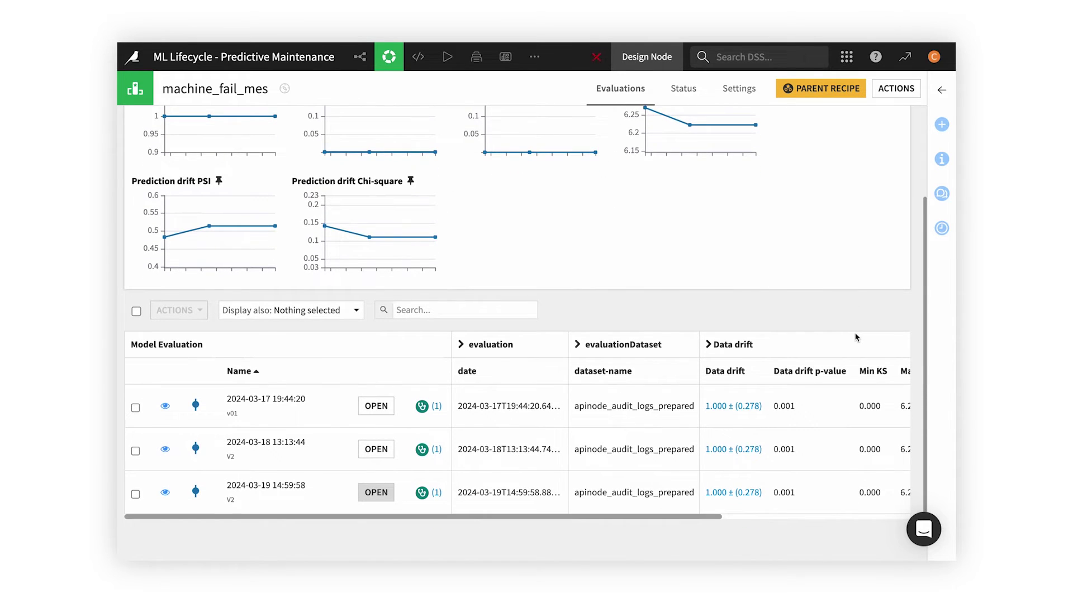
# - Review input data drift for the 2024-03-19 evaluation, then view the store's status checks
pyautogui.click(725, 493)
pyautogui.scroll(-5, 792, 359)
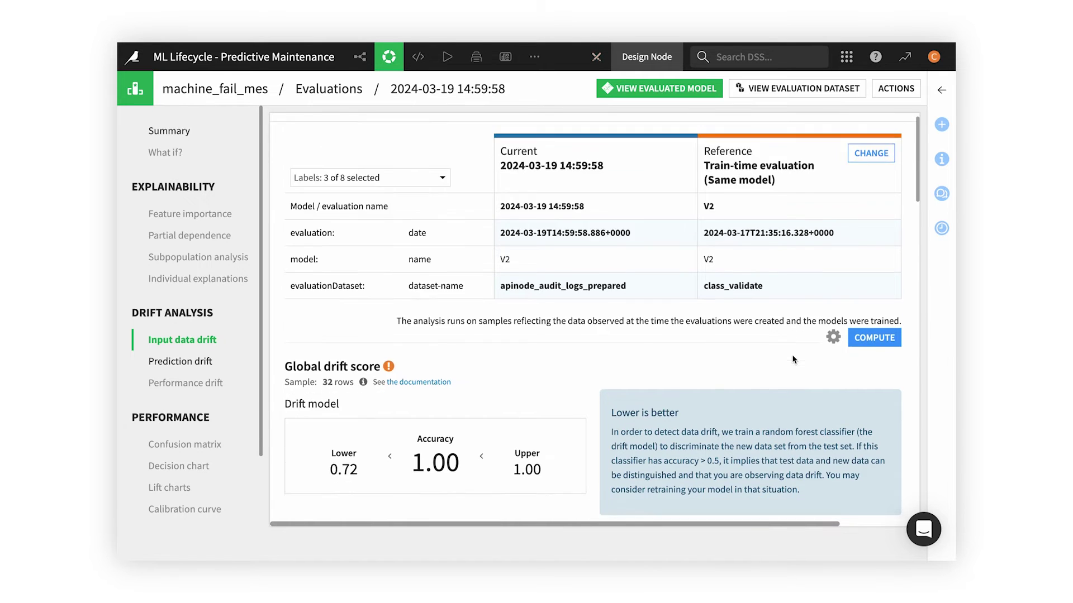
pyautogui.scroll(-2, 792, 359)
pyautogui.scroll(-1, 793, 359)
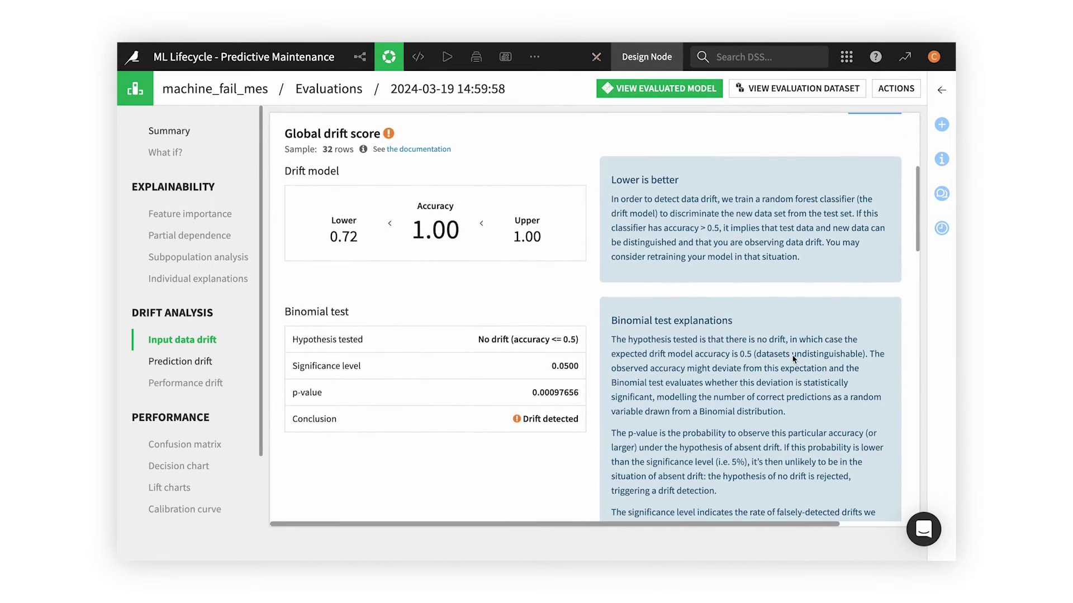
pyautogui.scroll(-1, 793, 359)
pyautogui.scroll(-2, 793, 358)
pyautogui.scroll(-1, 791, 355)
pyautogui.scroll(-3, 792, 355)
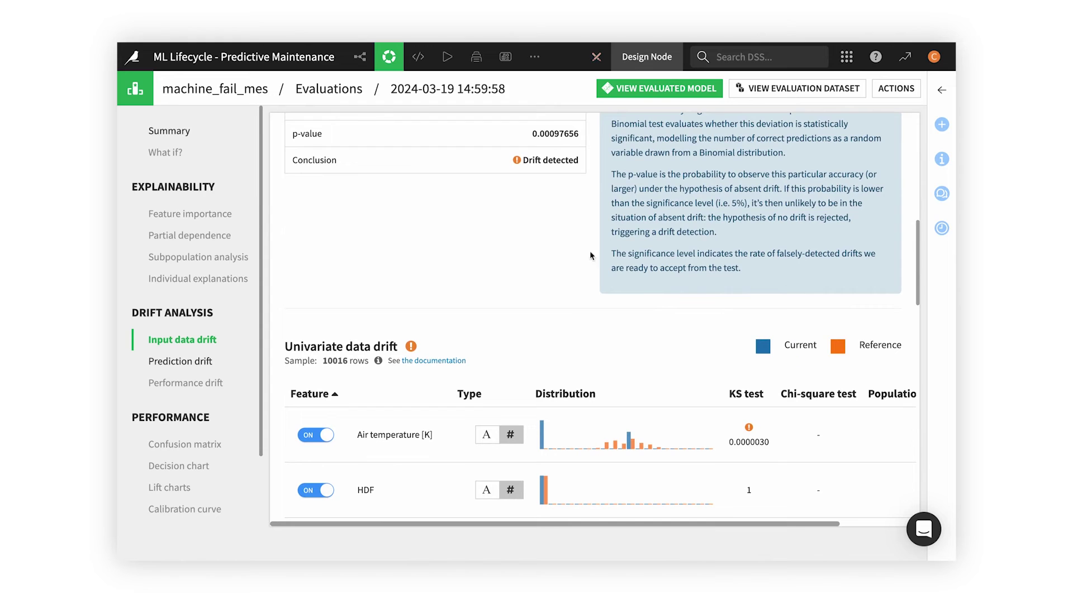
pyautogui.click(351, 96)
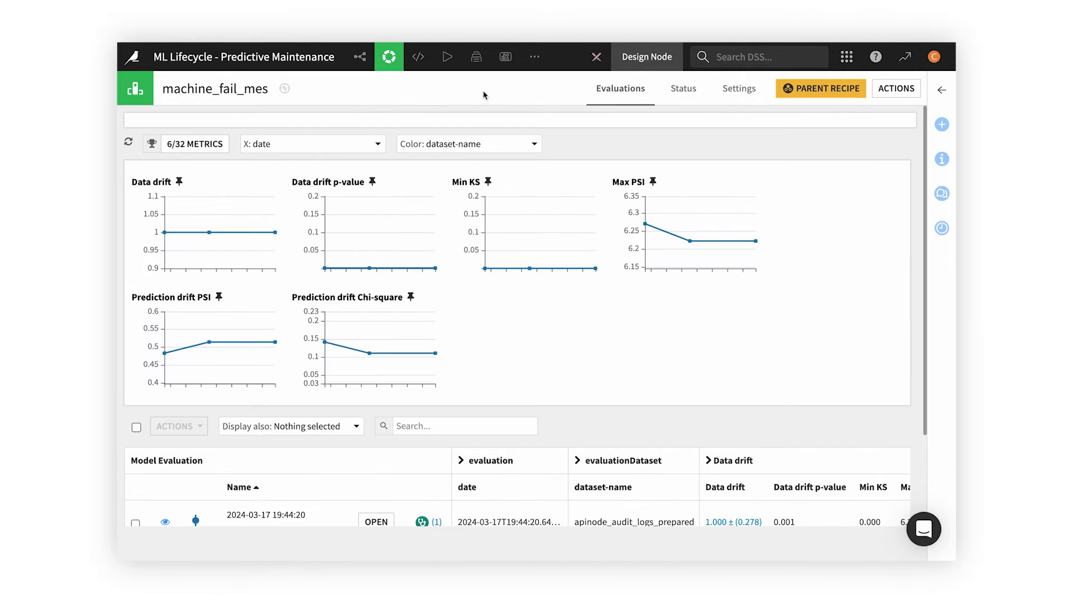
pyautogui.click(738, 92)
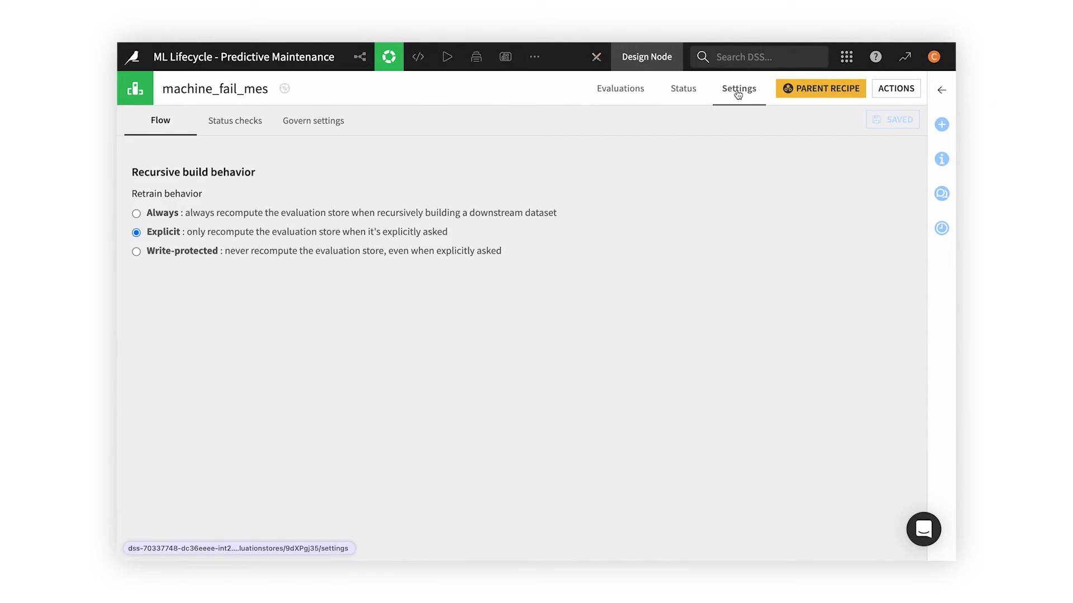
pyautogui.click(251, 123)
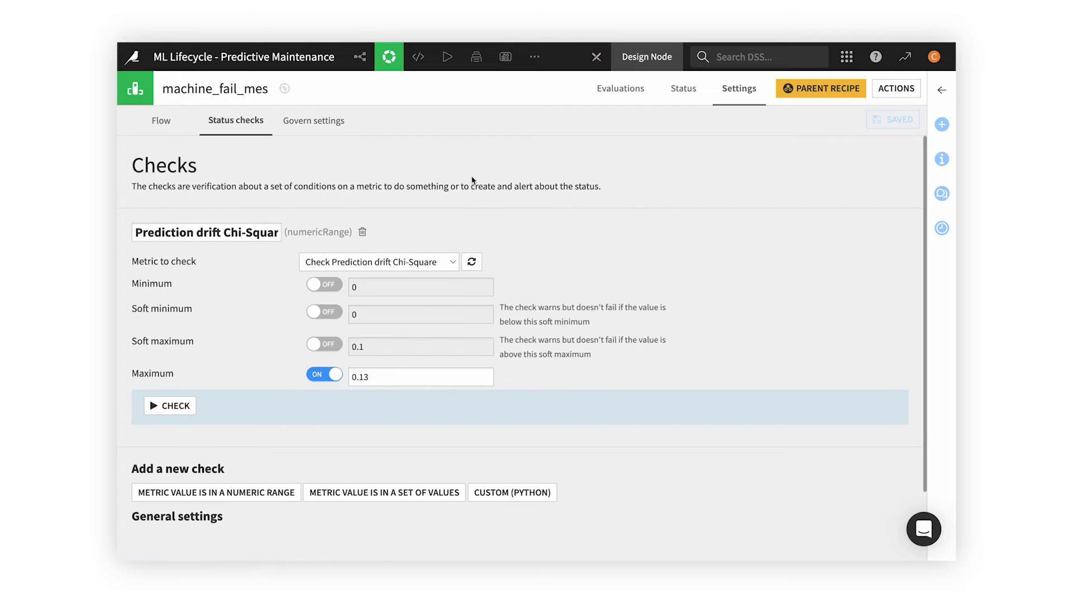
# - Enable the 0.1 soft maximum on the prediction drift chi-square check and run it
pyautogui.click(324, 344)
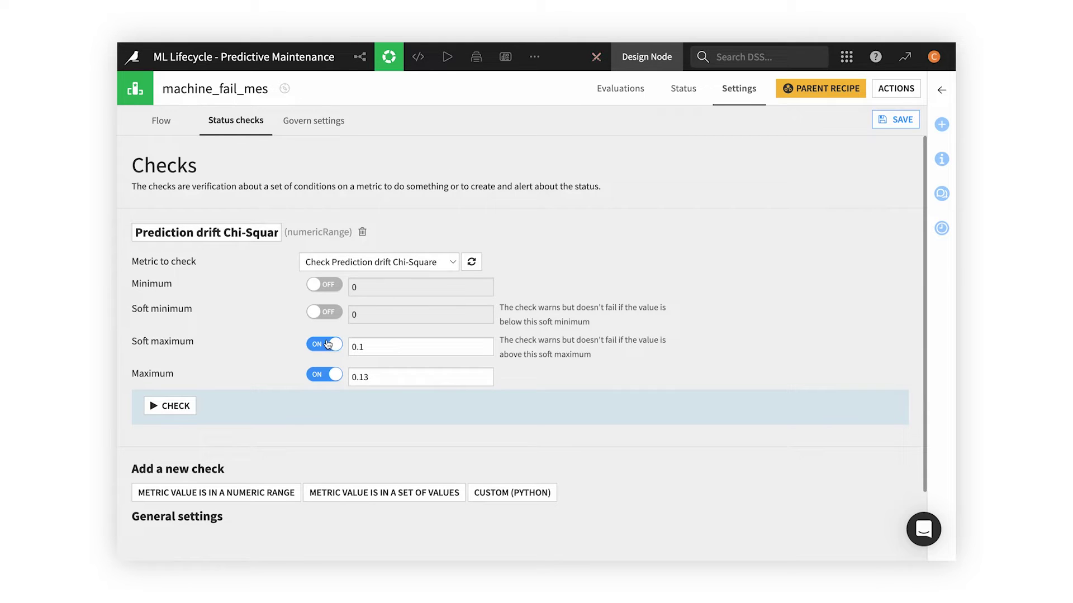
pyautogui.click(174, 406)
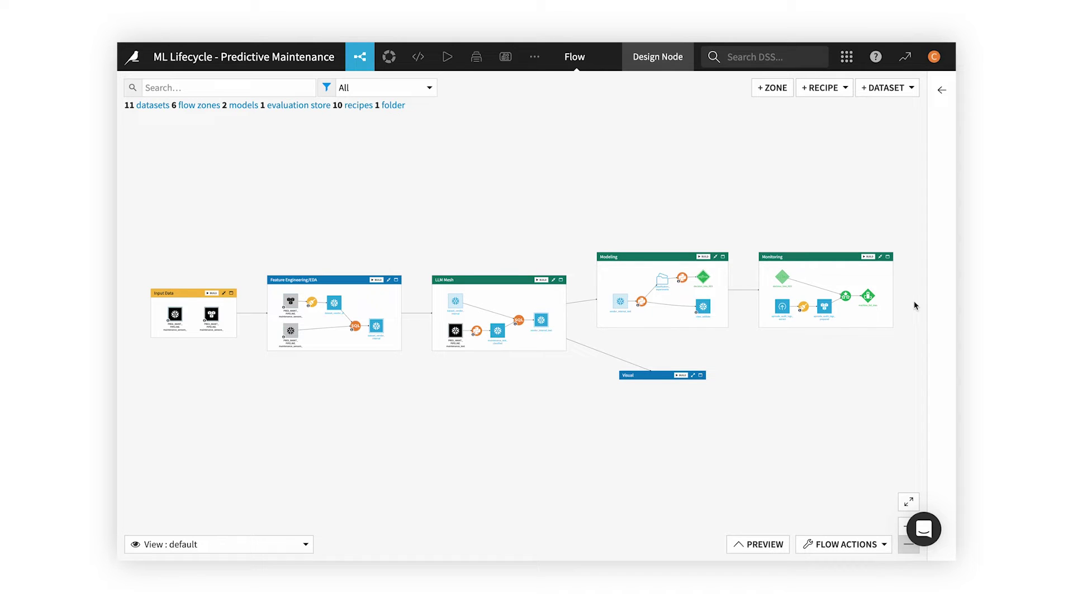
pyautogui.click(707, 283)
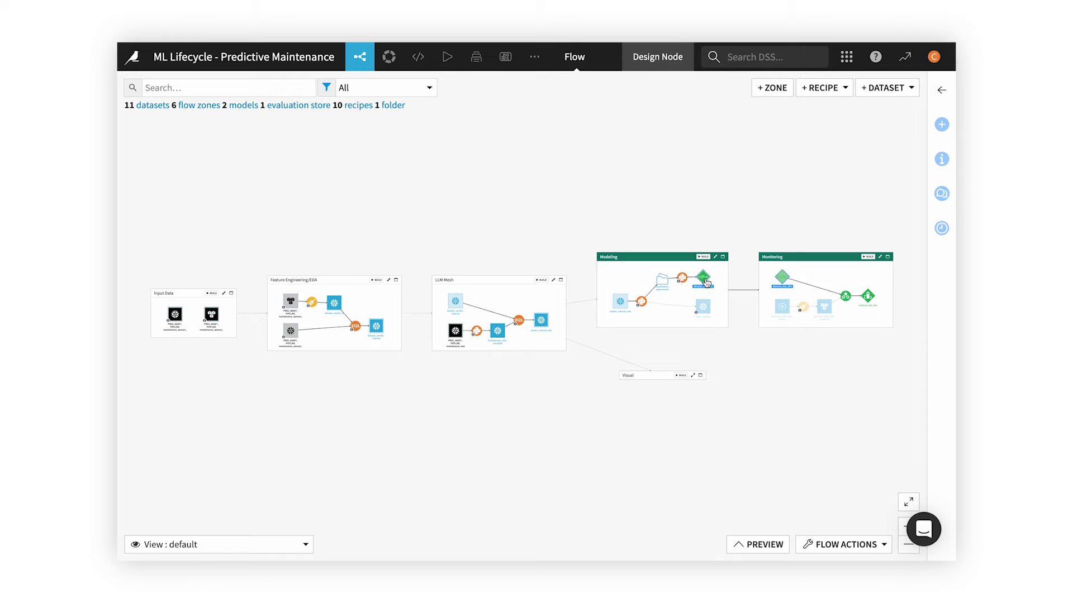
# - Create an API service with a machine_failure endpoint from decision_tree_KE9
pyautogui.click(941, 124)
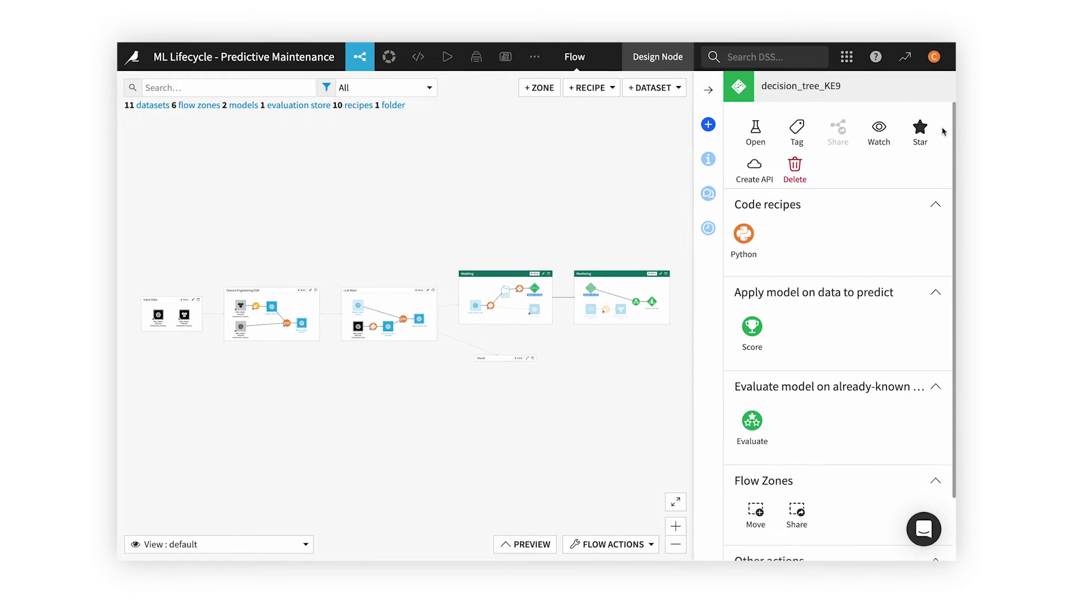
pyautogui.click(750, 177)
pyautogui.write('machine_failure')
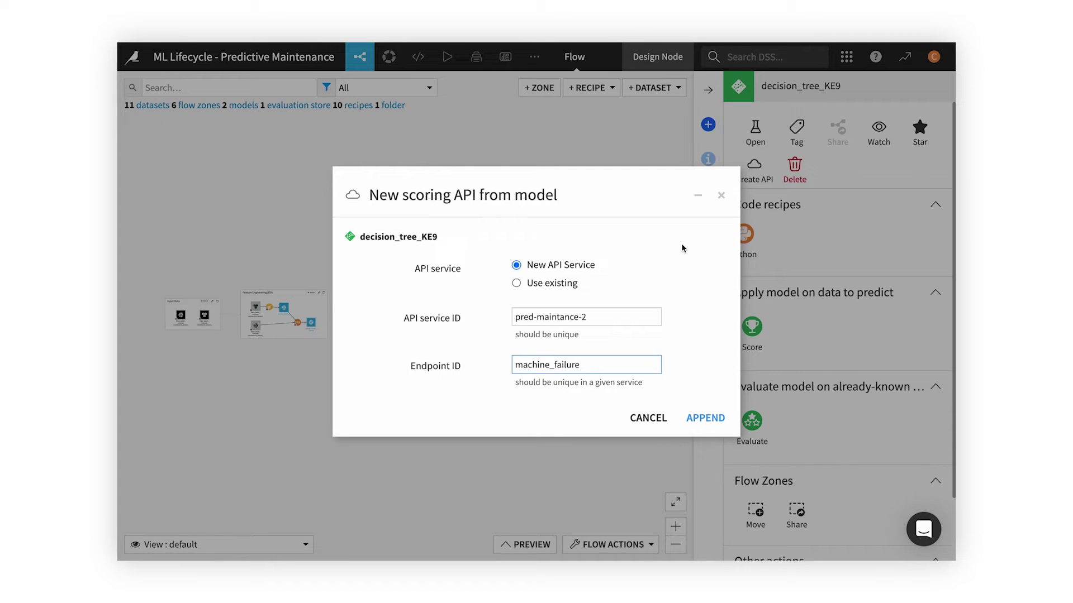
pyautogui.click(704, 418)
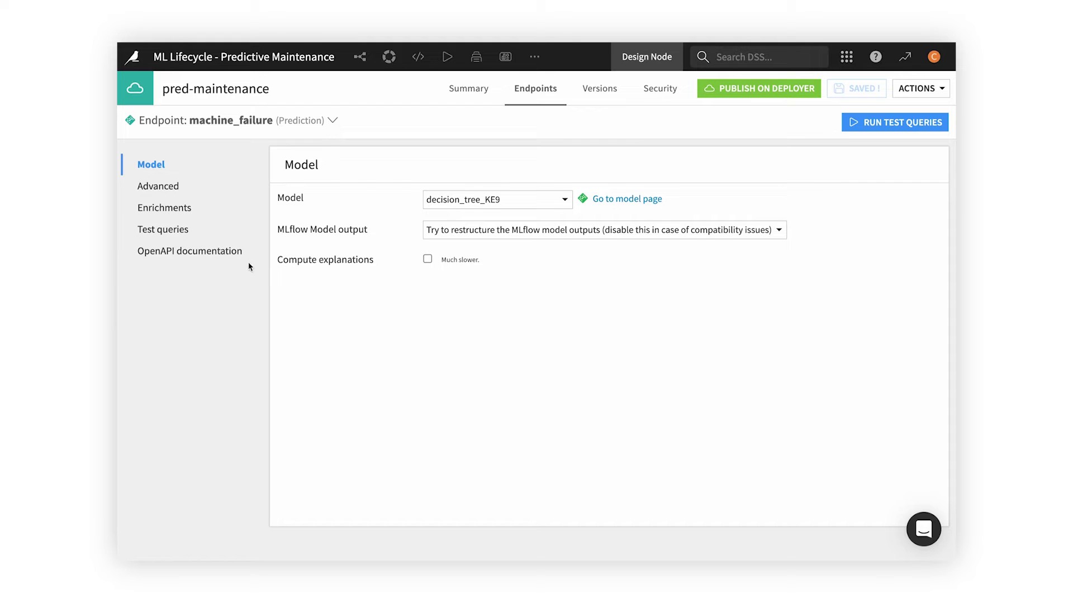
# - Enable OpenAPI documentation and run the endpoint's five test queries
pyautogui.click(226, 256)
pyautogui.click(442, 210)
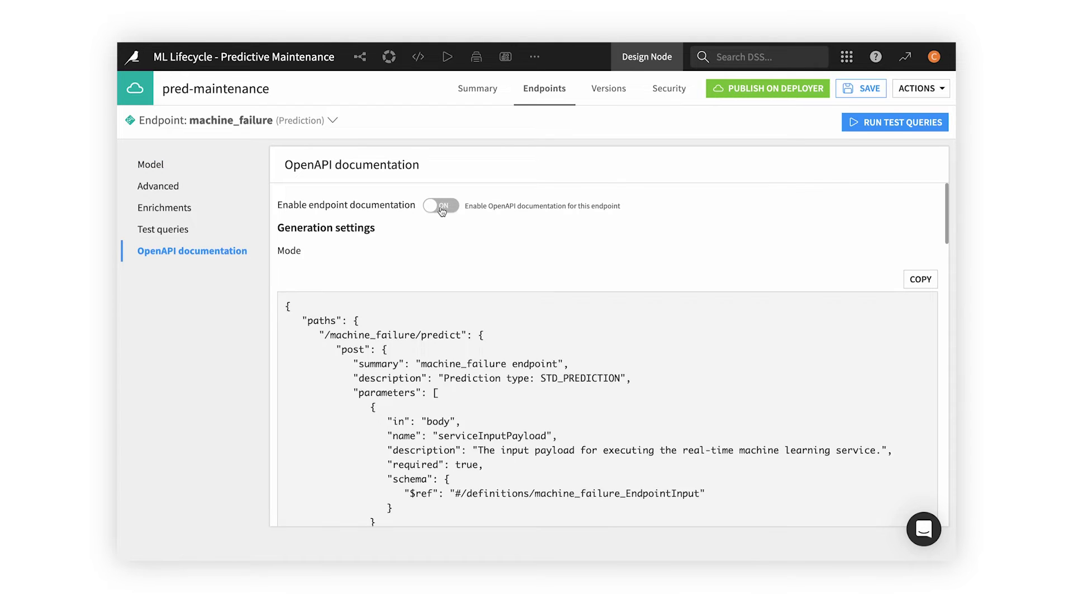
pyautogui.click(177, 232)
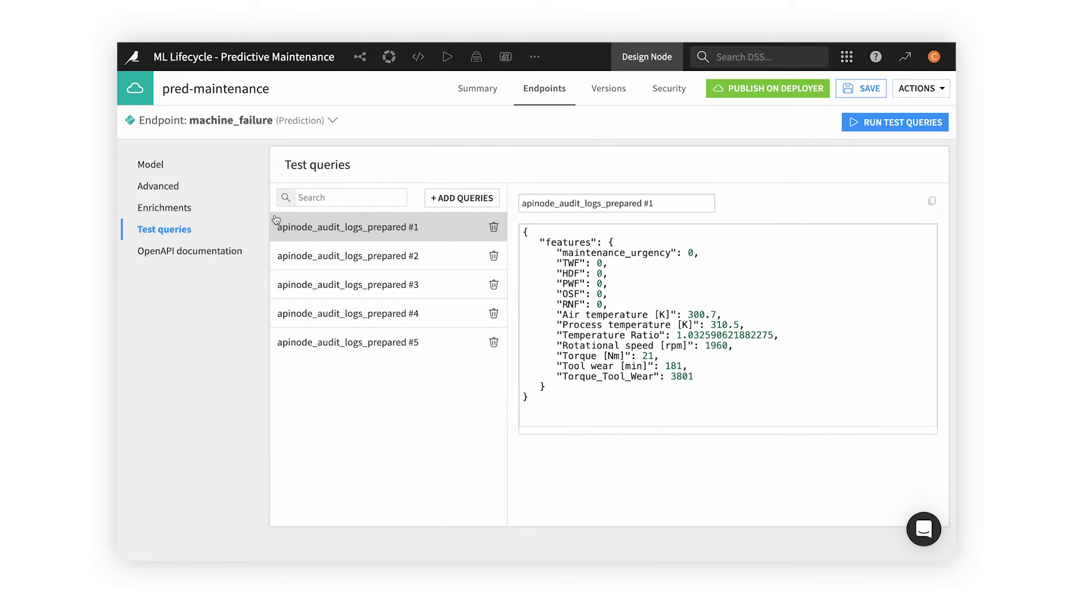
pyautogui.click(870, 125)
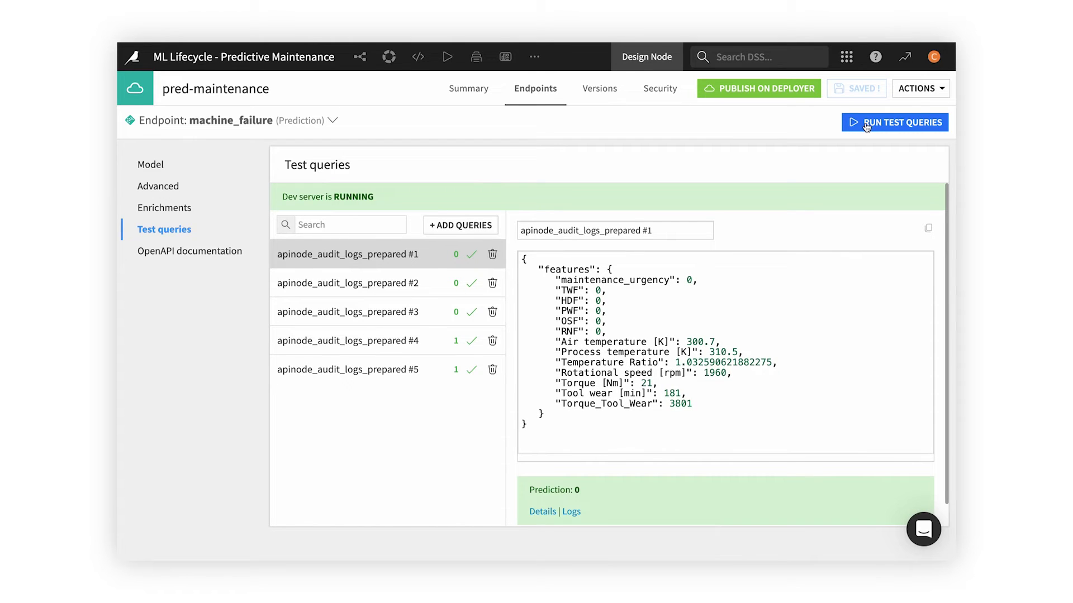
pyautogui.click(847, 55)
pyautogui.click(825, 88)
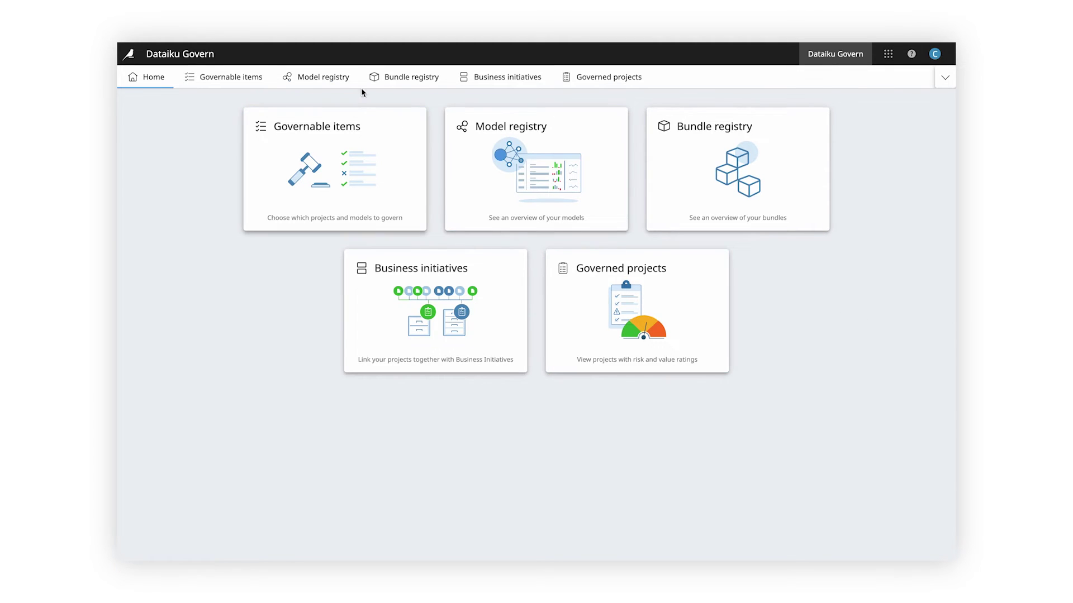
# - Open the ML Lifecycle – Predictive Maintenance governance page from the Model registry for editing
pyautogui.click(337, 82)
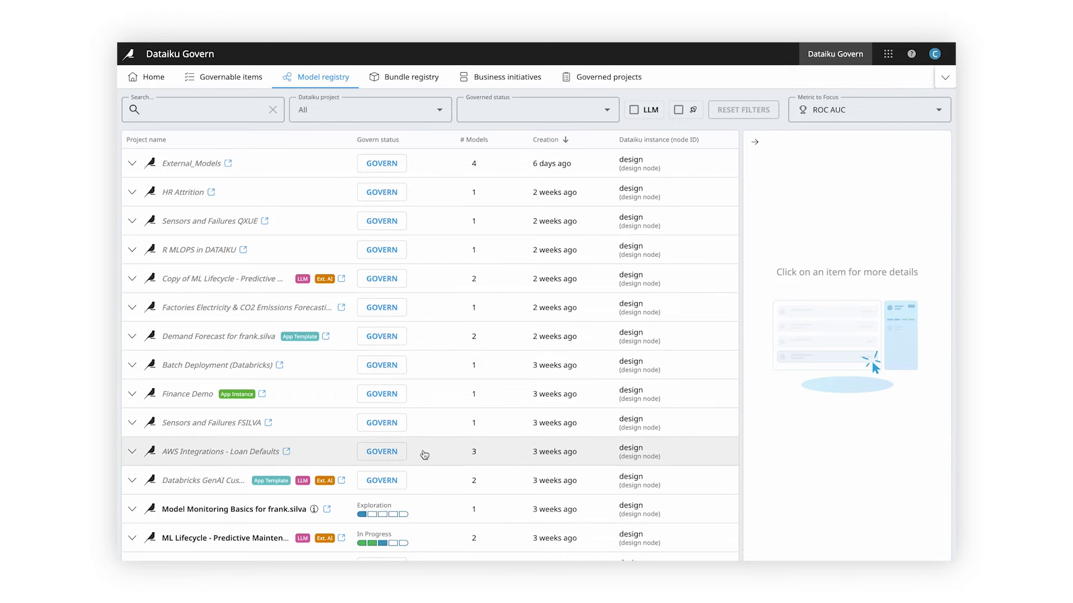
pyautogui.click(428, 537)
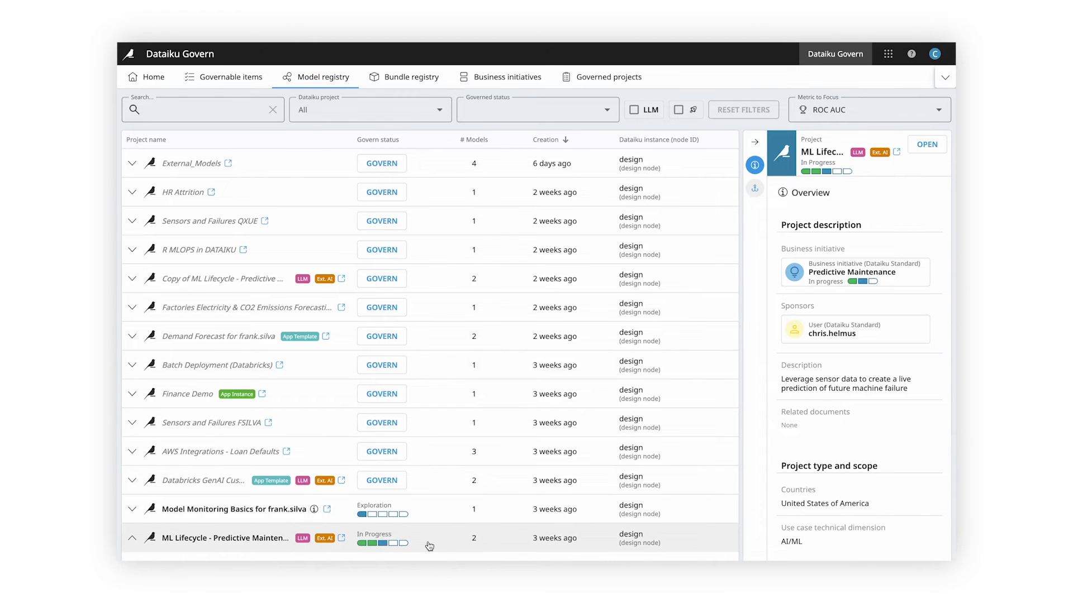
pyautogui.click(921, 148)
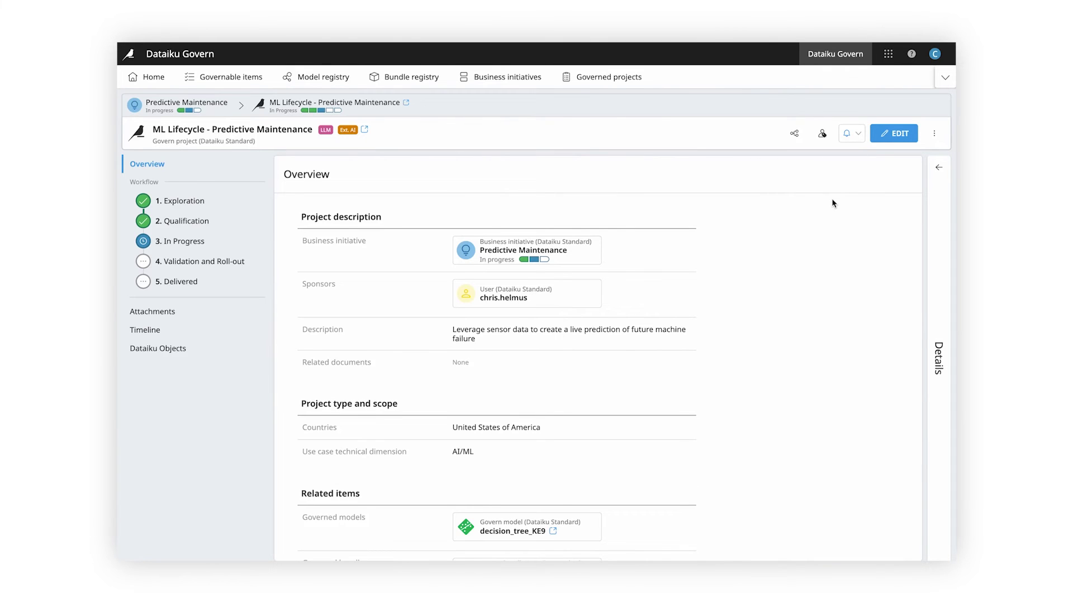
pyautogui.scroll(-2, 827, 204)
pyautogui.scroll(-3, 828, 204)
pyautogui.scroll(-2, 827, 204)
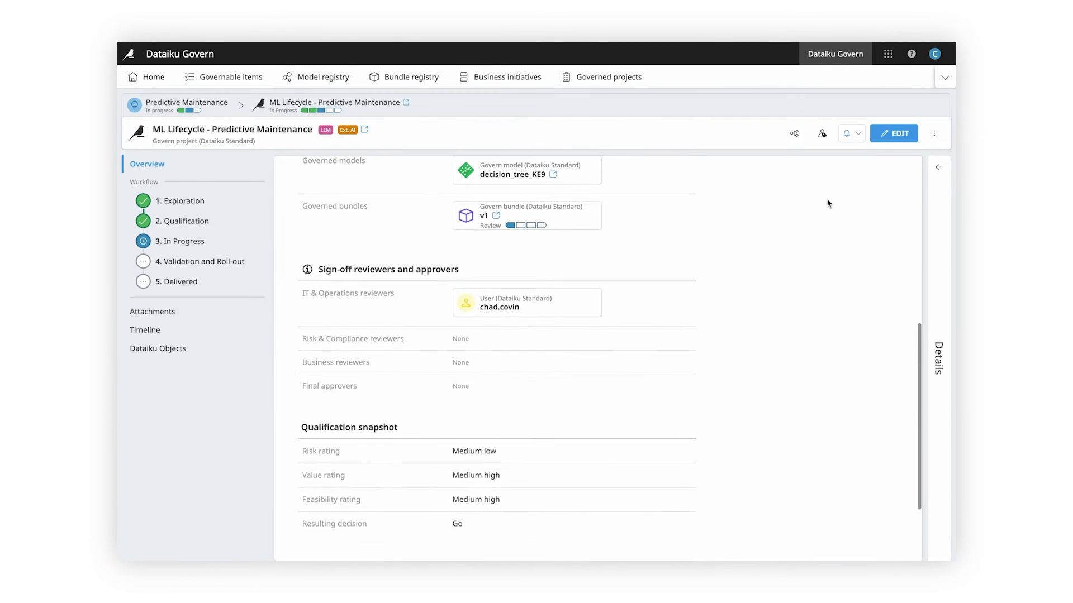
pyautogui.click(891, 136)
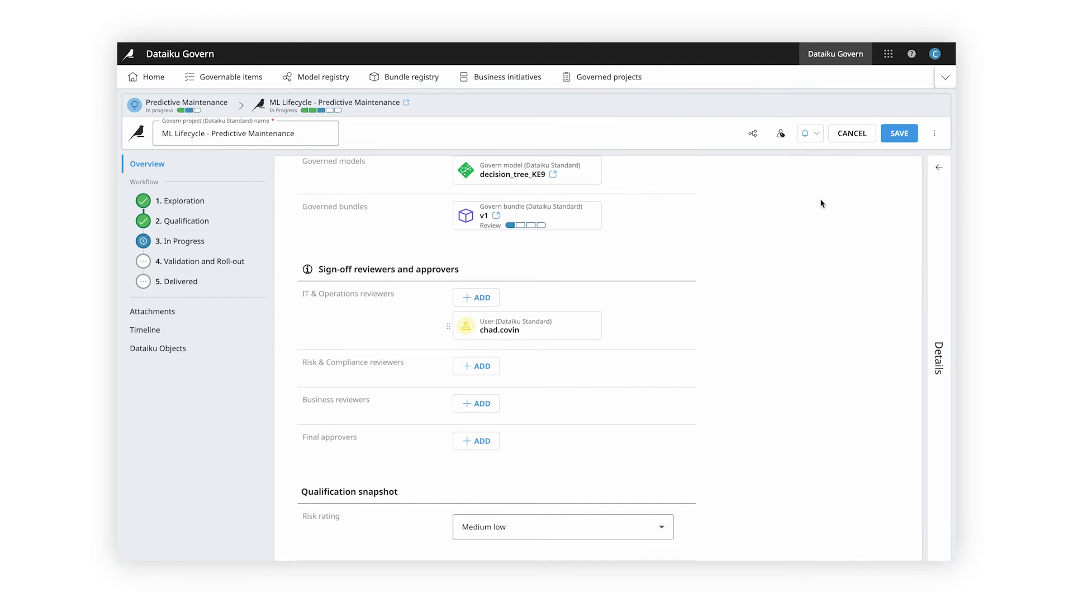
# - Add the selected user as Risk & Compliance reviewer and save the project
pyautogui.click(476, 366)
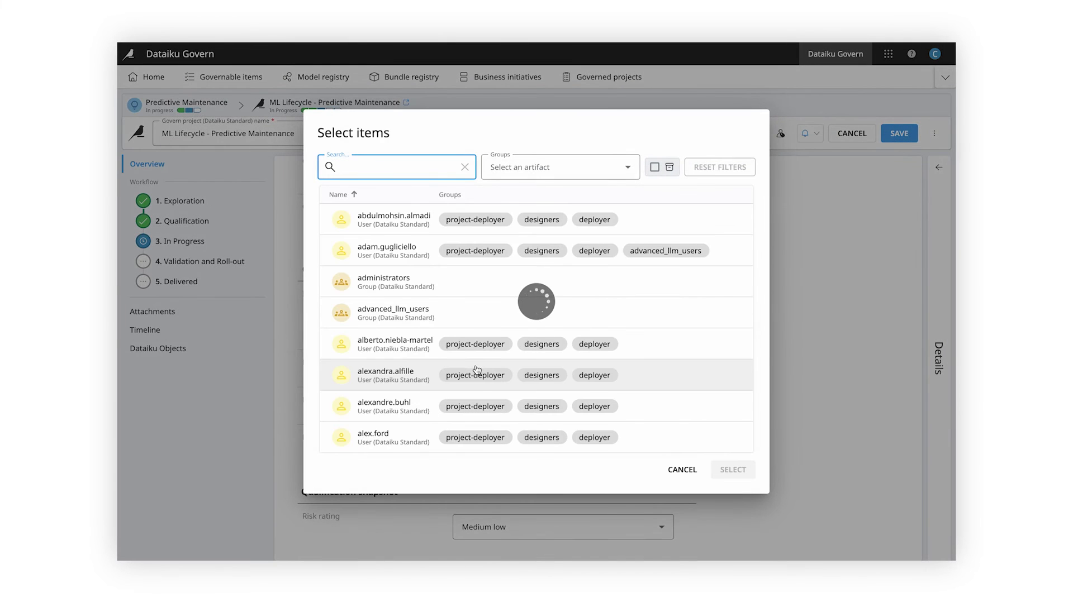
pyautogui.write('clem')
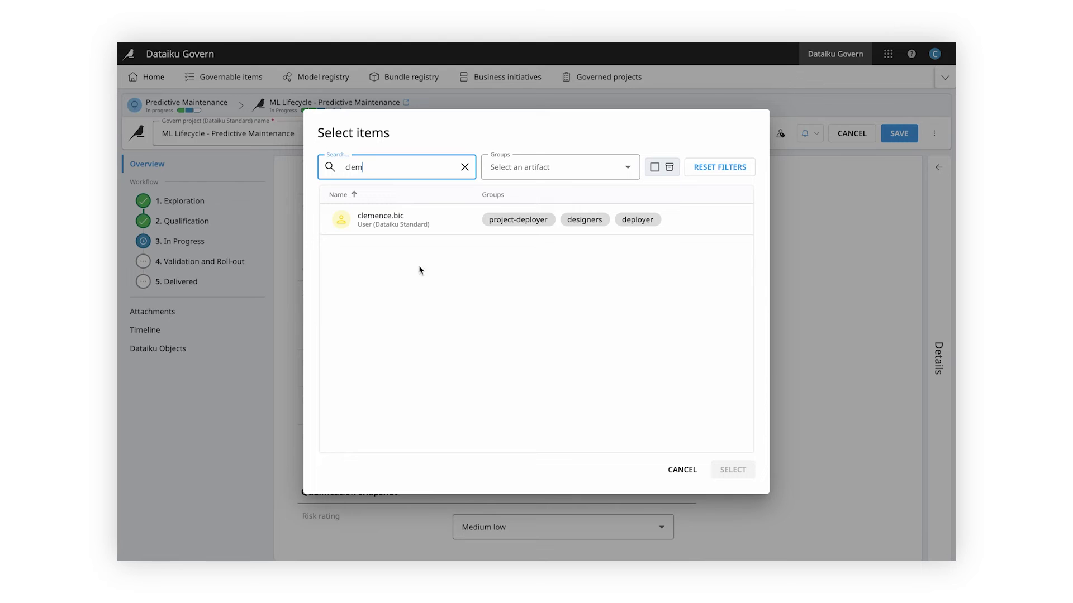
pyautogui.click(415, 228)
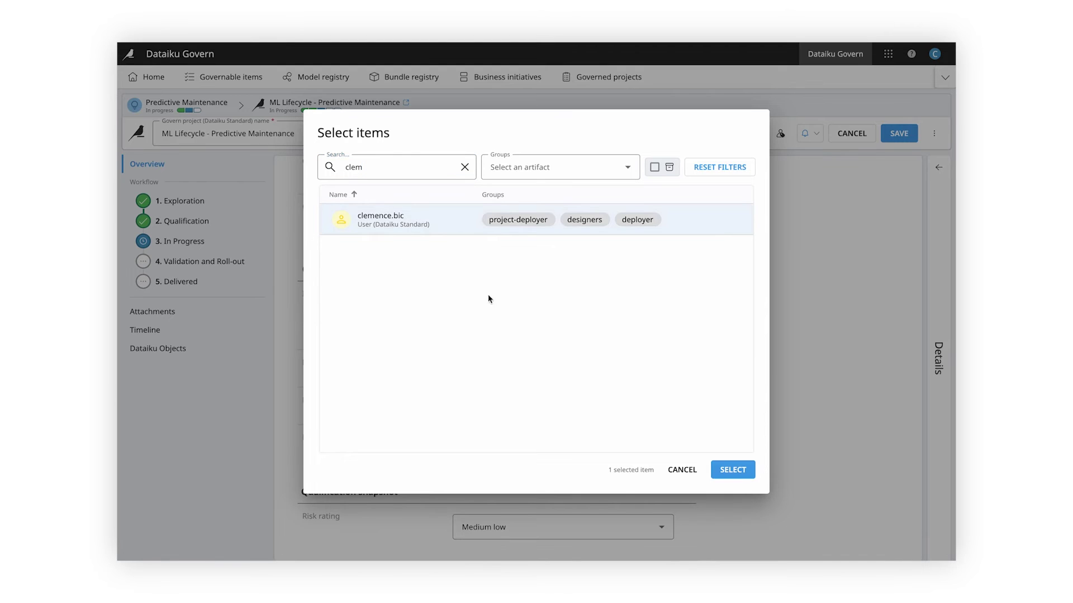
pyautogui.click(727, 474)
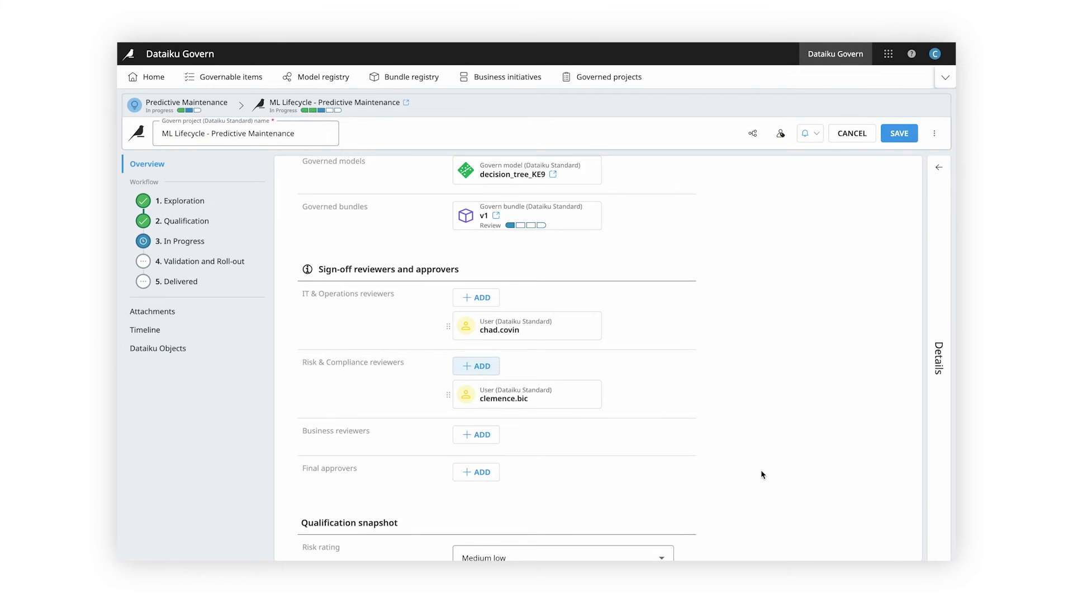
pyautogui.scroll(-2, 760, 475)
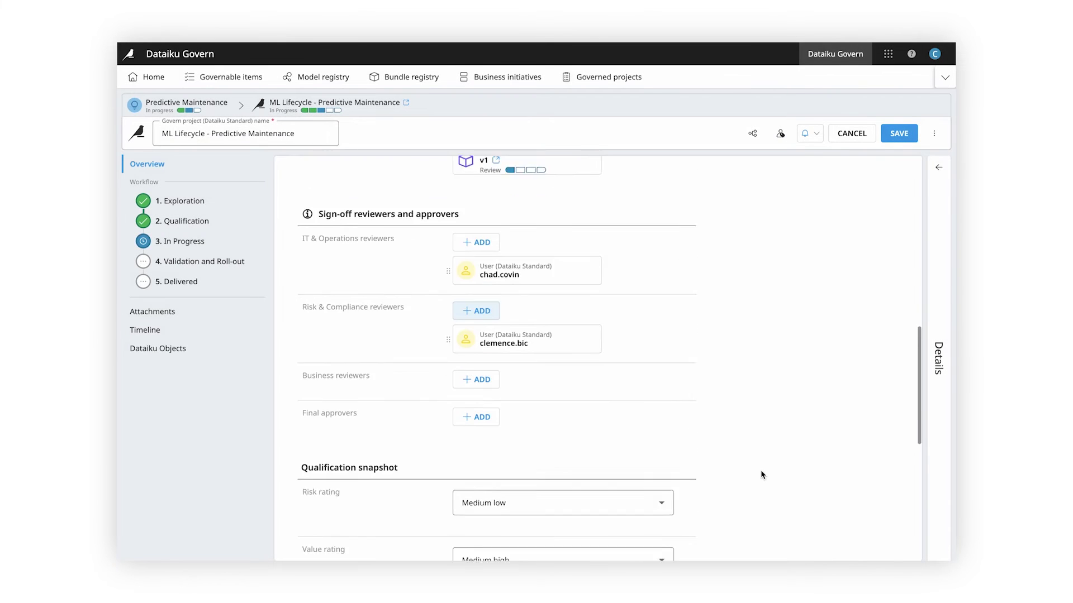
pyautogui.click(899, 134)
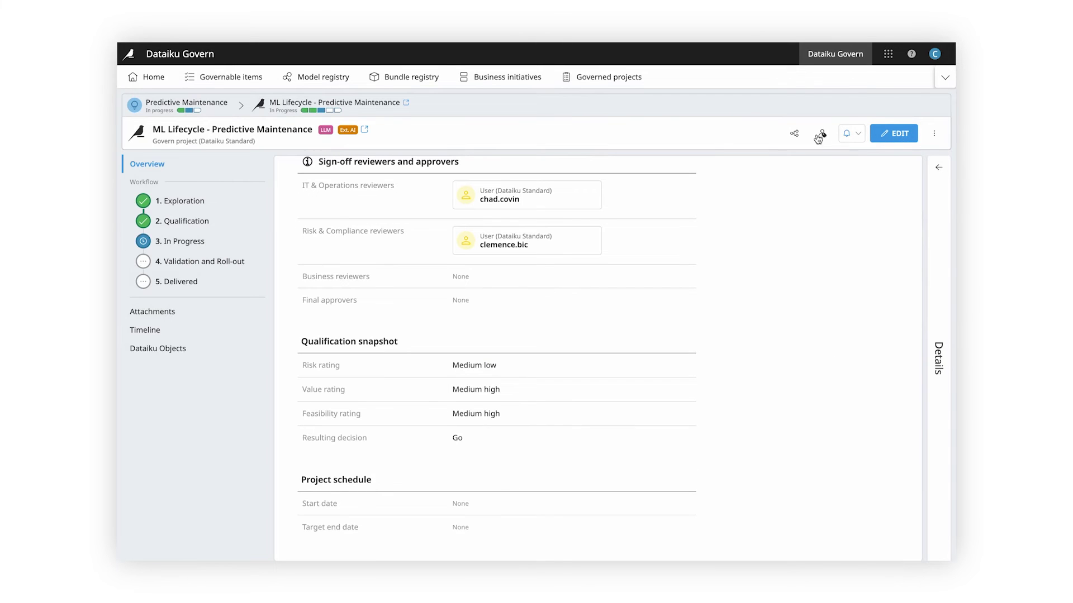
pyautogui.click(603, 77)
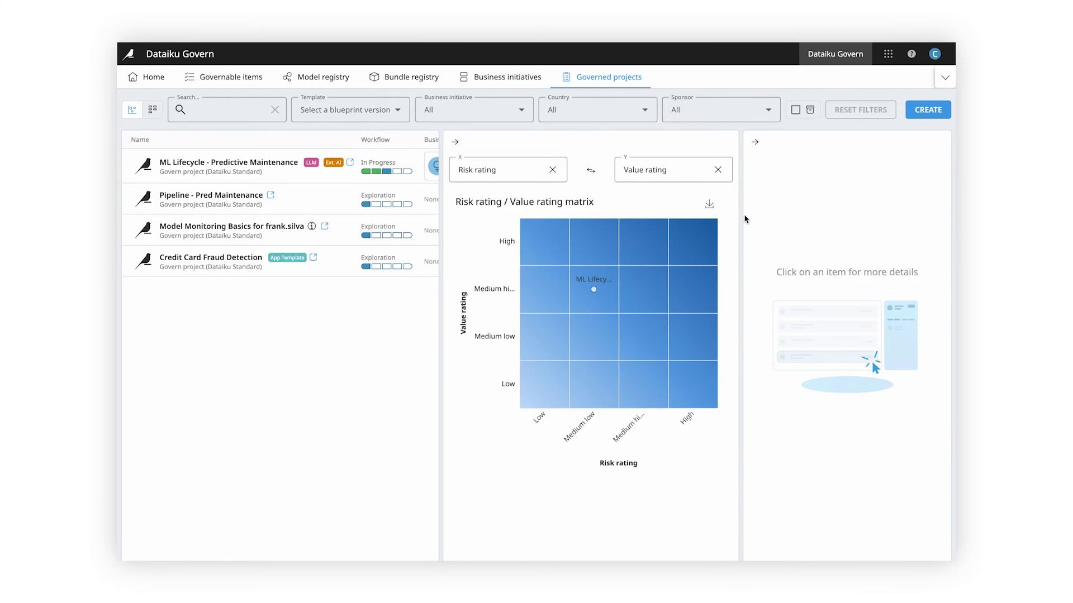
pyautogui.click(292, 178)
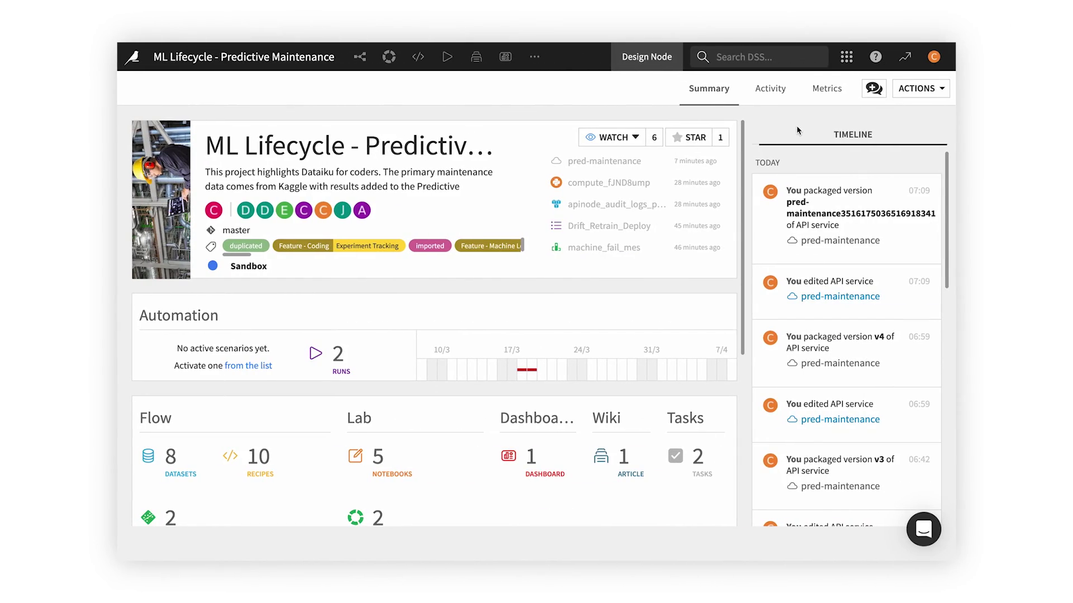
# - Inspect the erroring pred-maintenance-ep endpoint and its API service's v1 deployments in Local Deployer monitoring
pyautogui.click(847, 57)
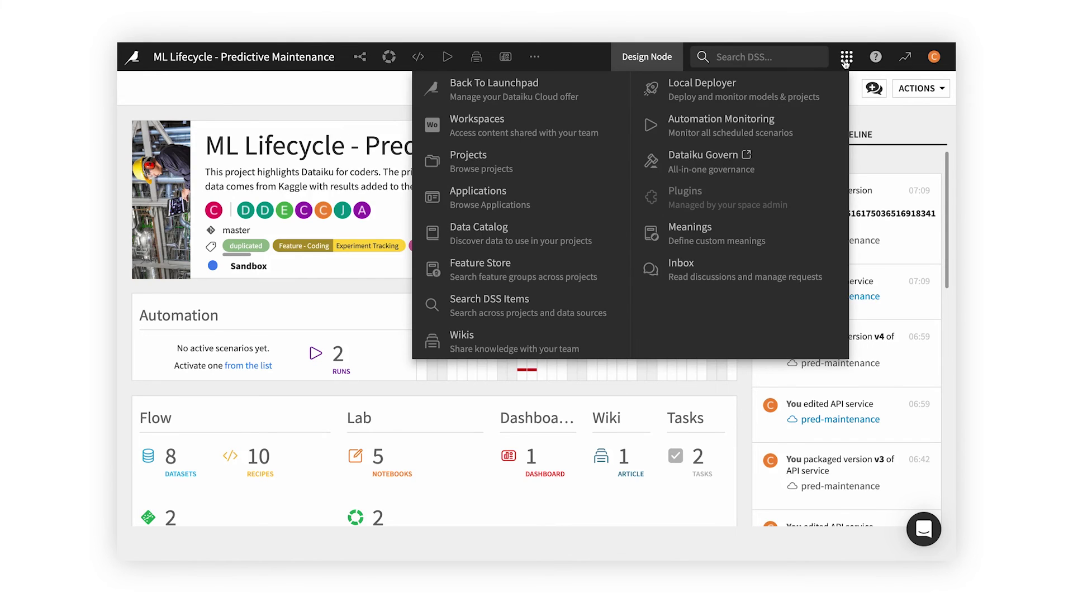
pyautogui.click(759, 98)
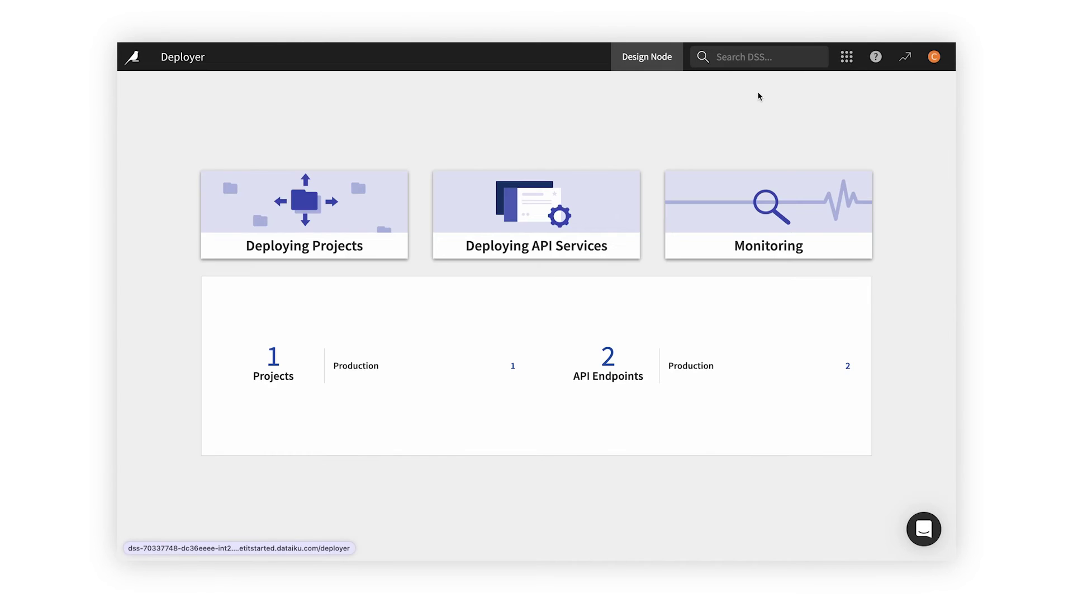
pyautogui.click(760, 202)
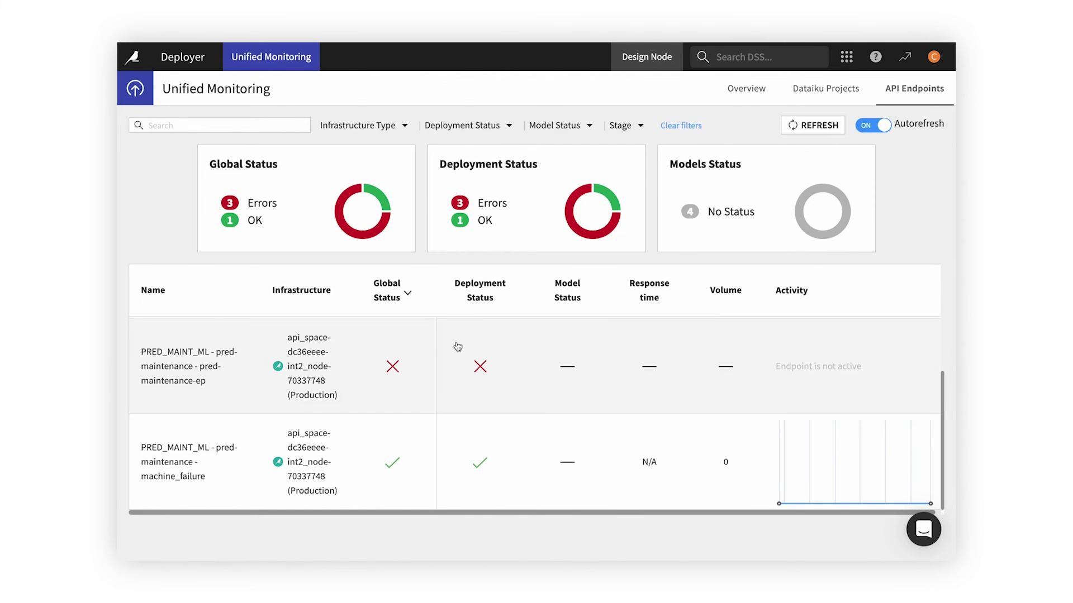
pyautogui.click(437, 348)
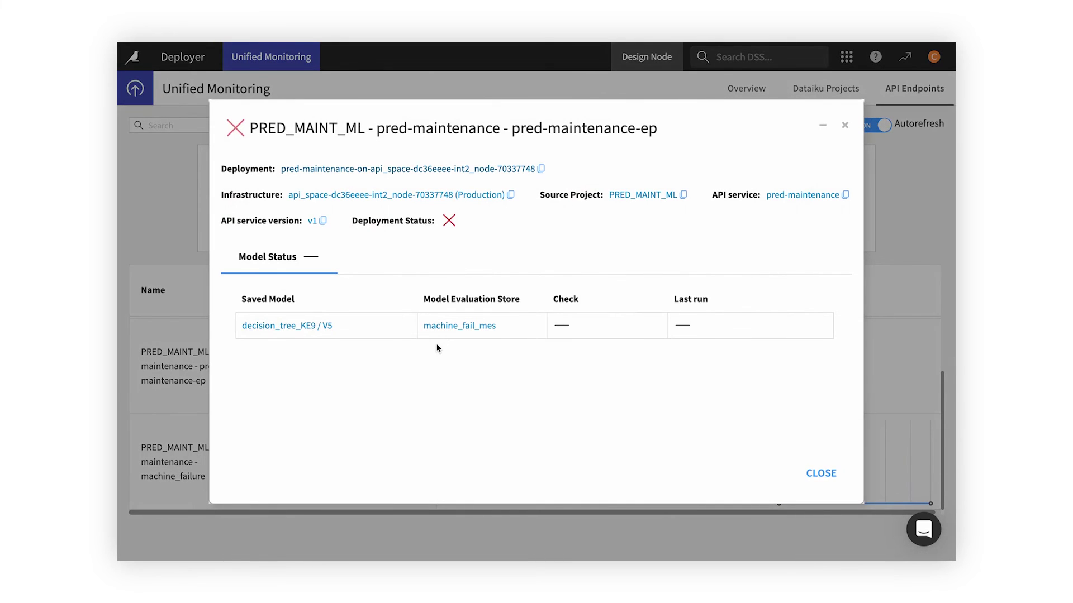
pyautogui.click(789, 195)
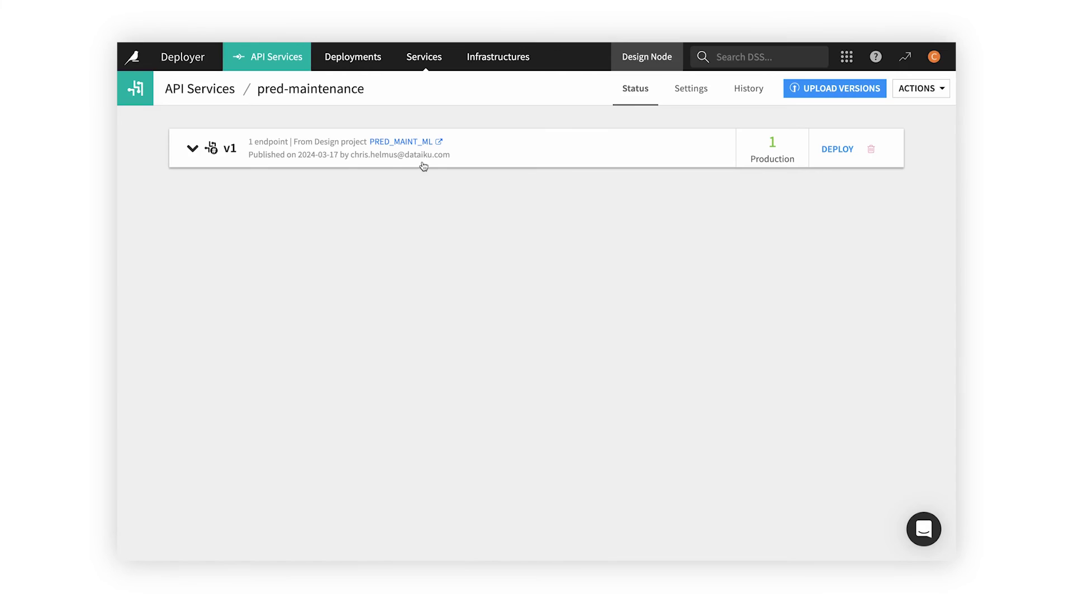
pyautogui.click(339, 160)
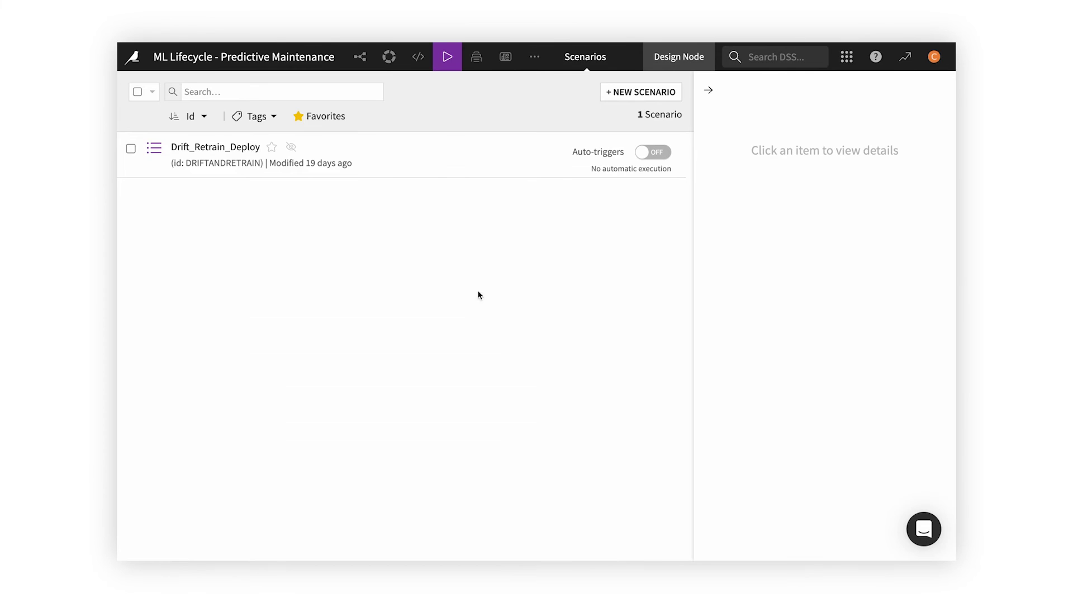
# - Inspect Drift_Retrain_Deploy's Build mes, Run checks on_mes and Build retrained_model steps
pyautogui.click(243, 150)
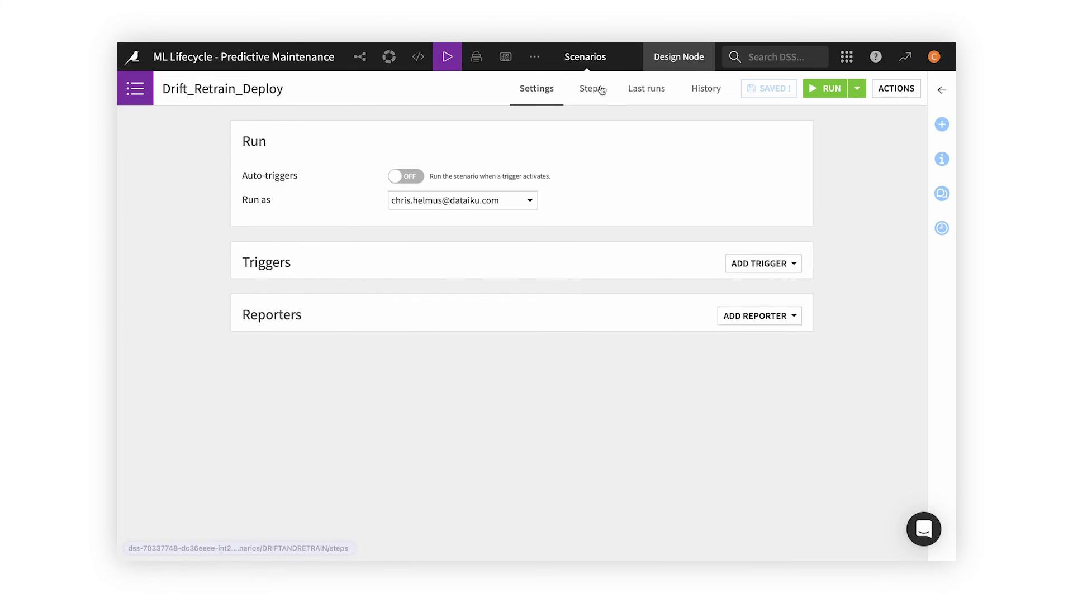
pyautogui.click(600, 90)
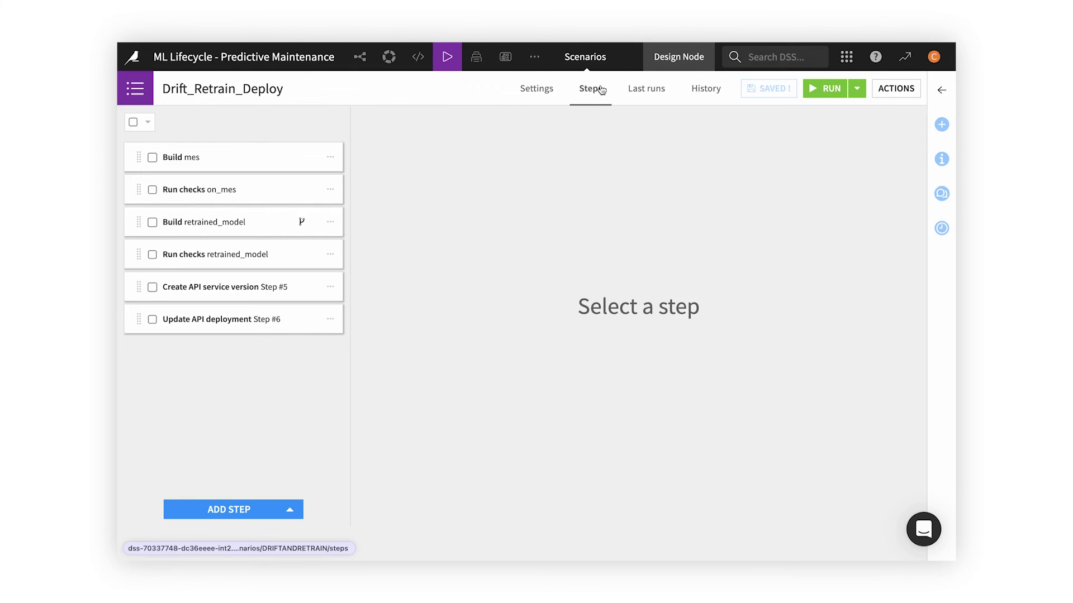
pyautogui.click(230, 171)
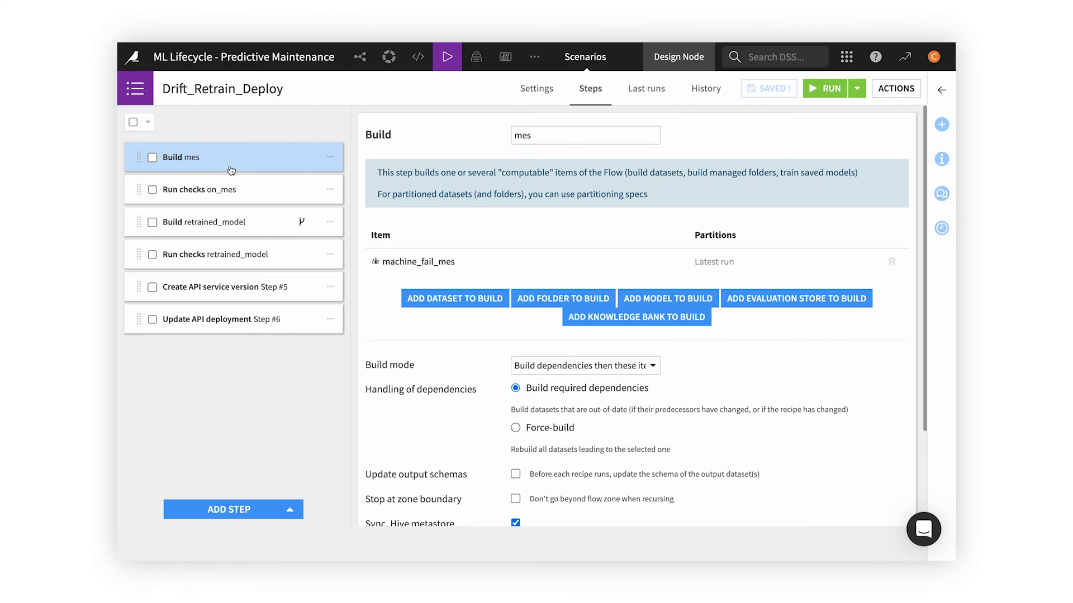
pyautogui.click(233, 194)
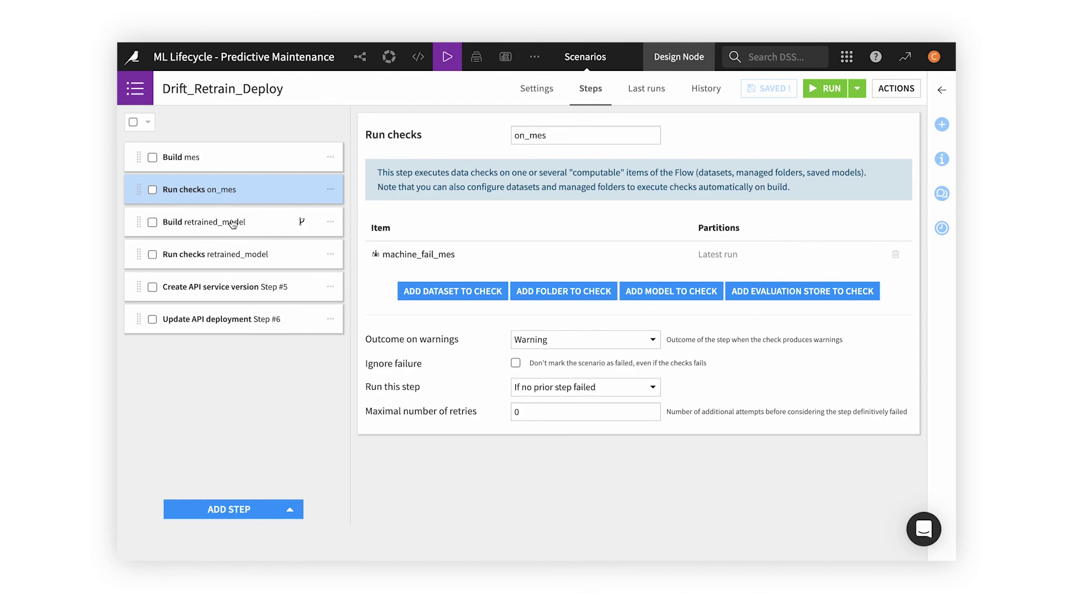
pyautogui.click(233, 224)
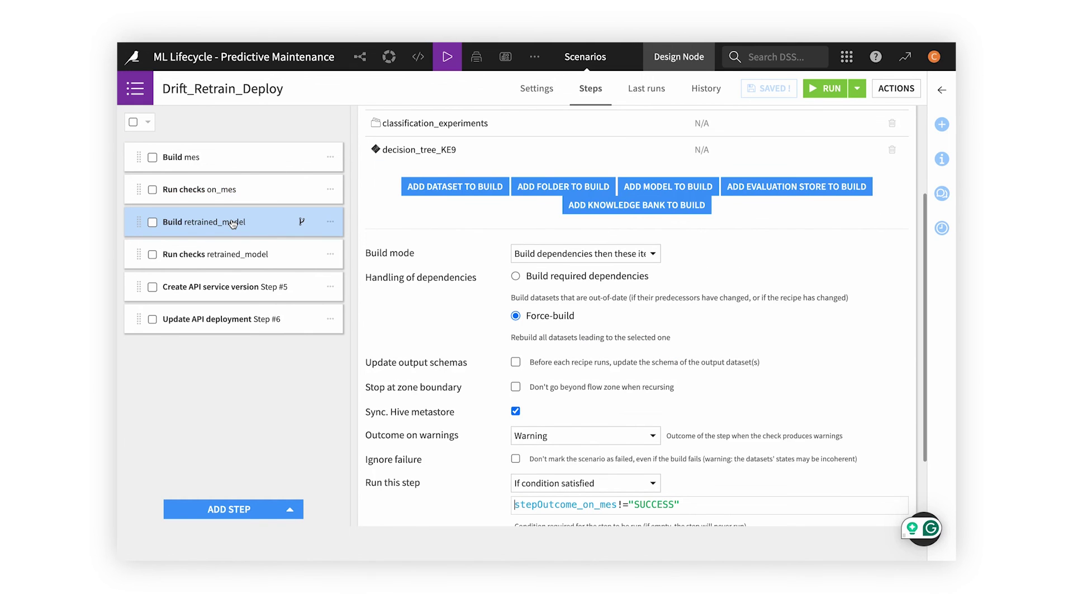